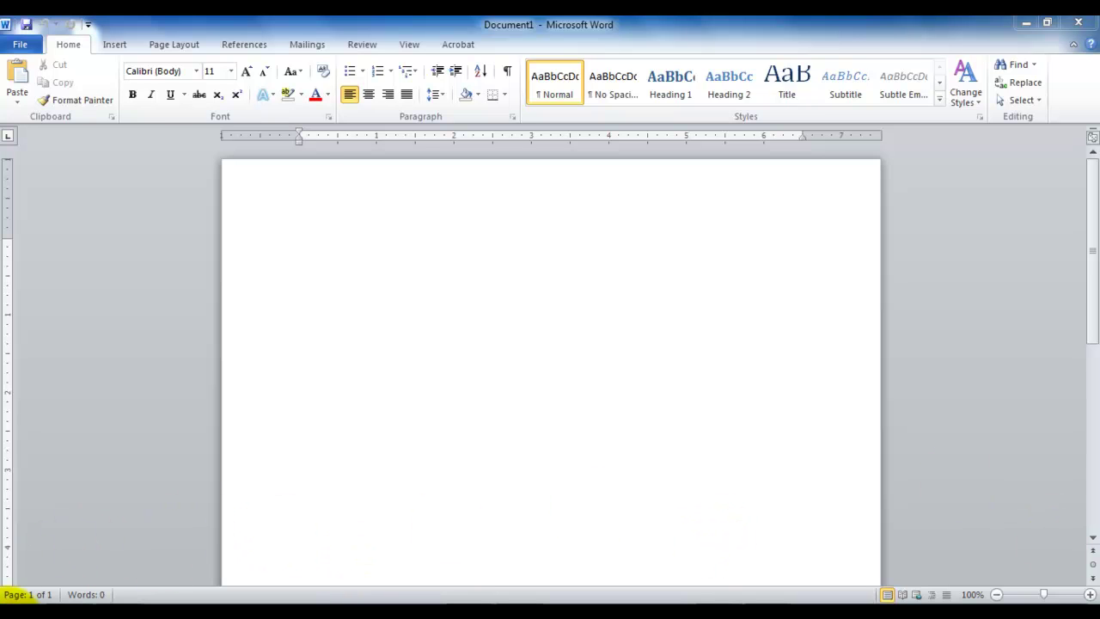
Step: Browse the Start menu's program list to the Microsoft Office group, then return to the document
{"action": "left_click", "coordinate": [15, 602]}
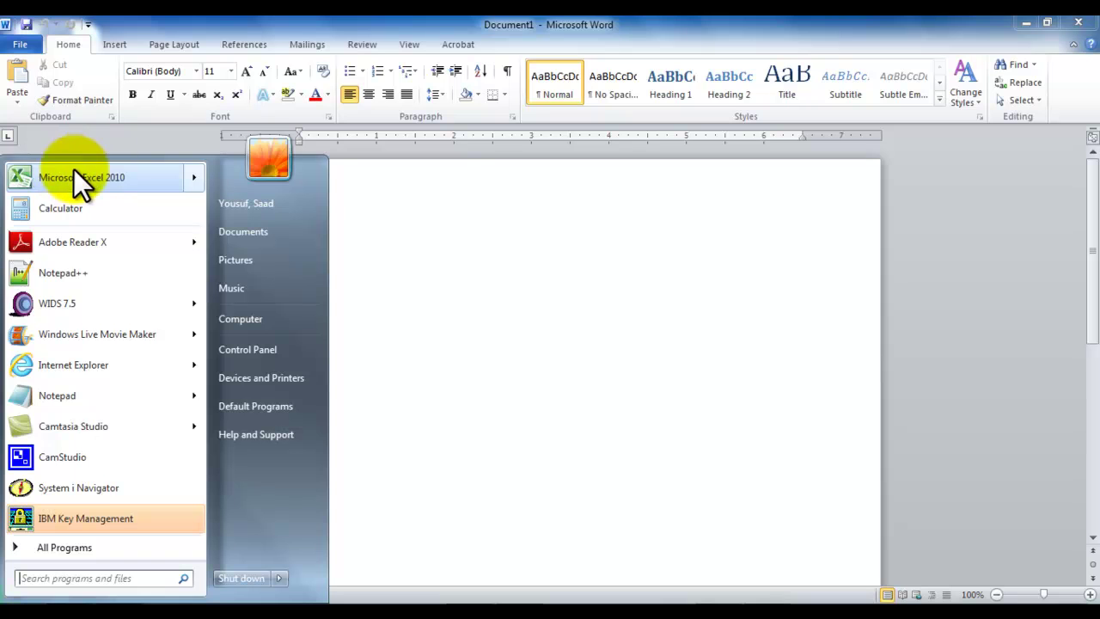
{"action": "left_click", "coordinate": [51, 544]}
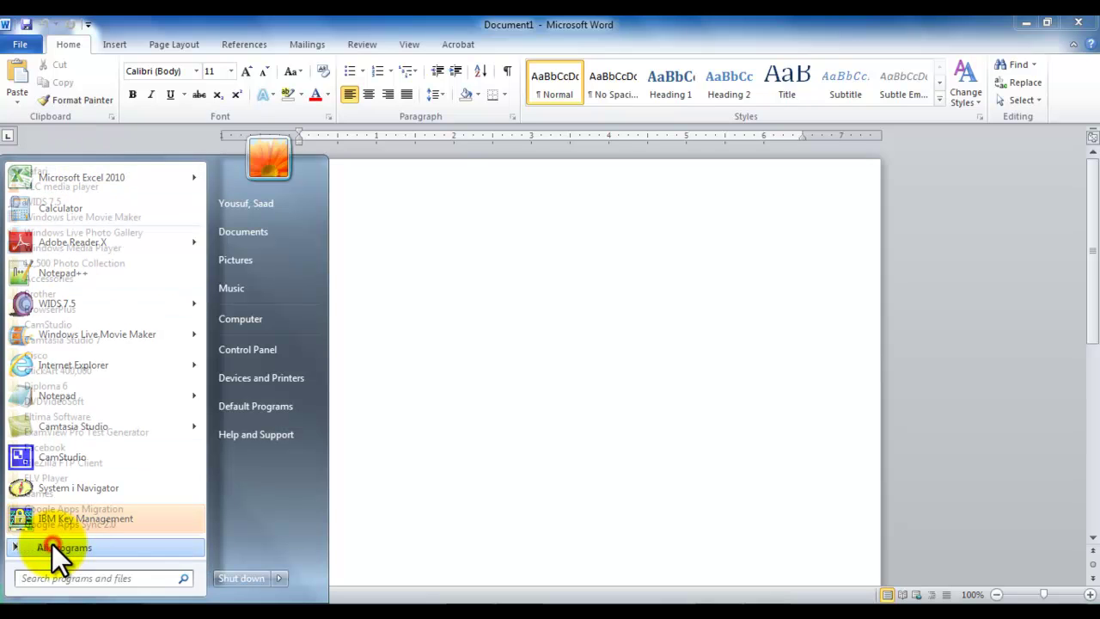
{"action": "left_click_drag", "start_coordinate": [203, 319], "coordinate": [201, 421]}
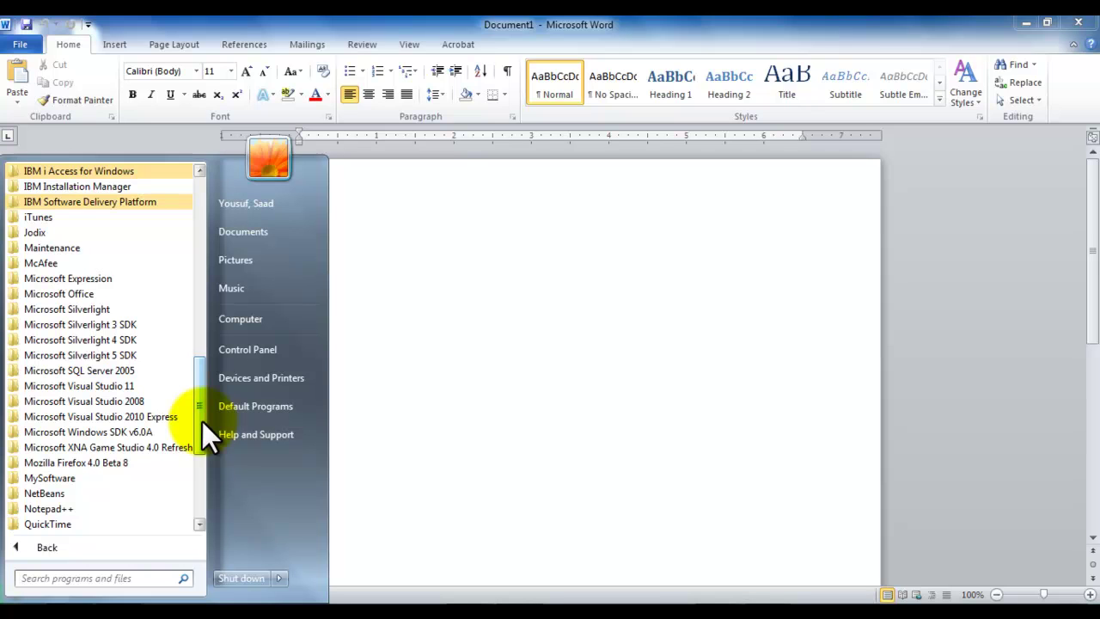
{"action": "left_click", "coordinate": [89, 293]}
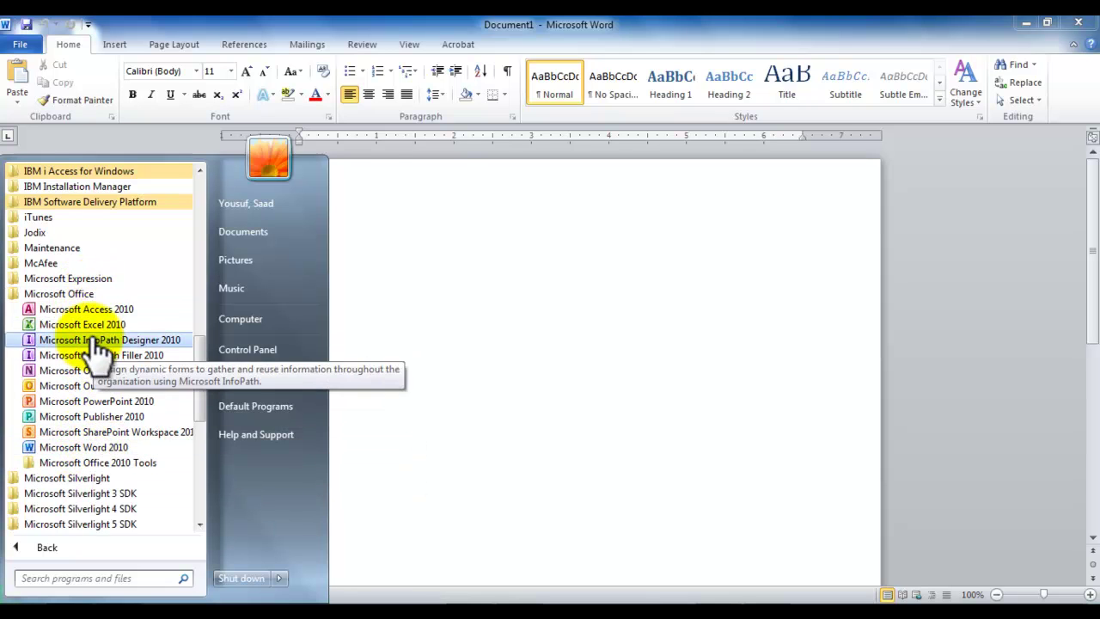
{"action": "left_click", "coordinate": [524, 292]}
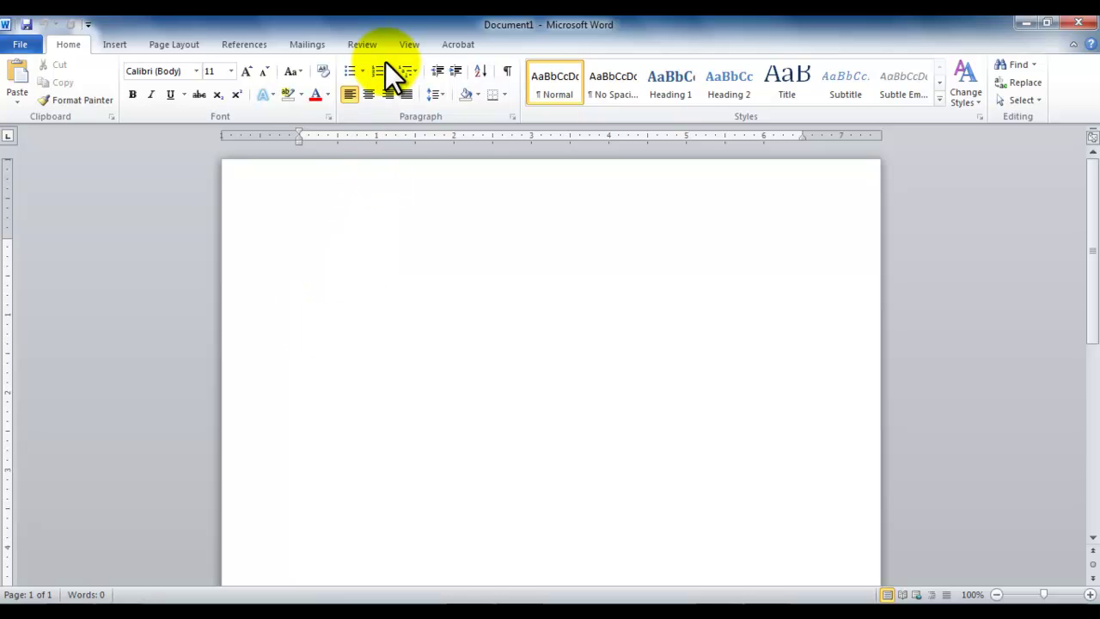
Step: Hide and re-show the rulers from the View tab and the scroll bar's ruler button
{"action": "left_click", "coordinate": [406, 43]}
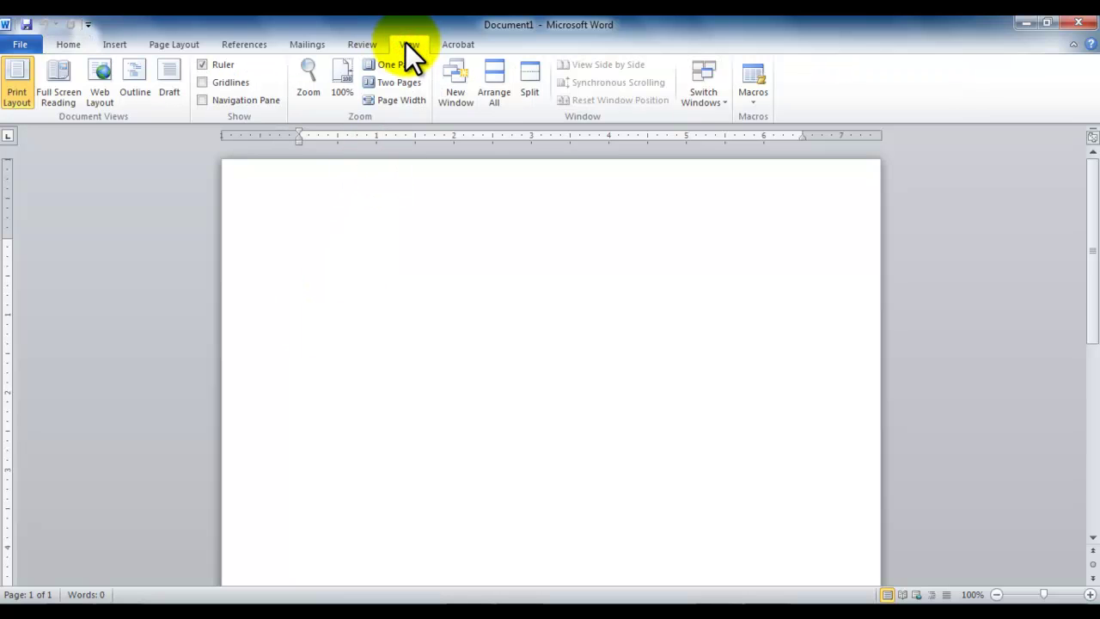
{"action": "left_click", "coordinate": [202, 65]}
{"action": "left_click", "coordinate": [203, 65]}
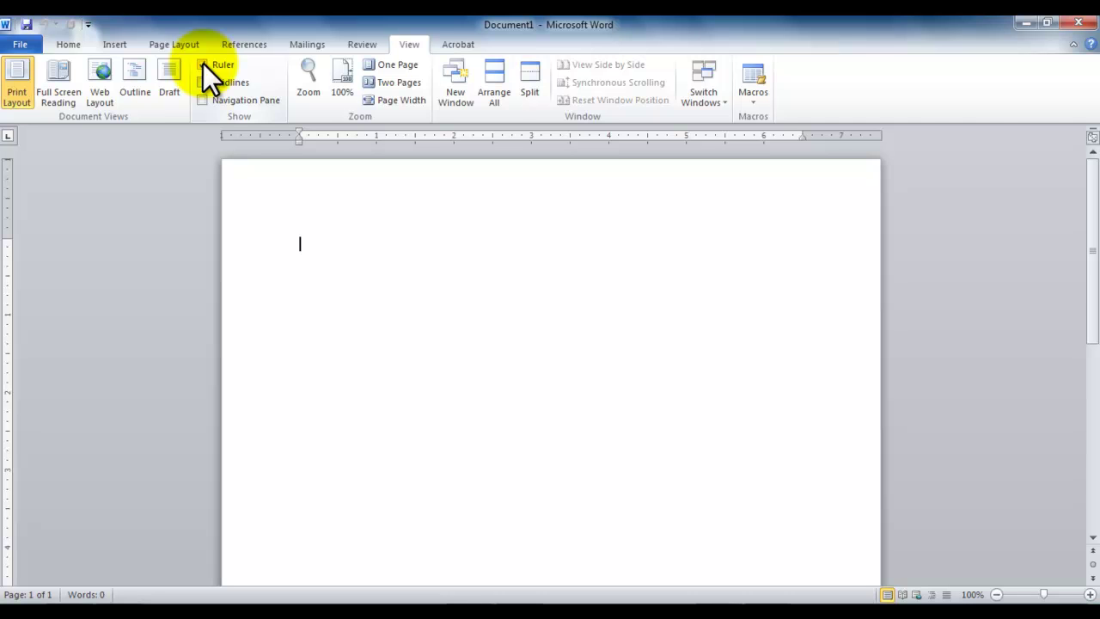
{"action": "left_click", "coordinate": [53, 43]}
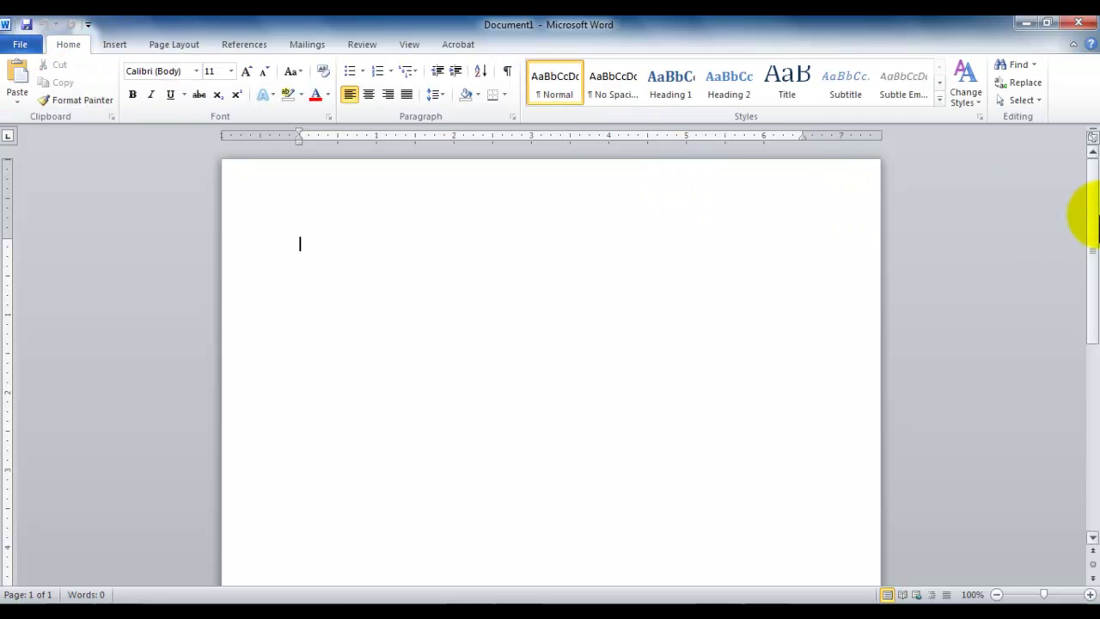
{"action": "mouse_move", "coordinate": [1089, 177]}
{"action": "left_mouse_down"}
{"action": "mouse_move", "coordinate": [1092, 380]}
{"action": "mouse_move", "coordinate": [1093, 176]}
{"action": "left_mouse_up"}
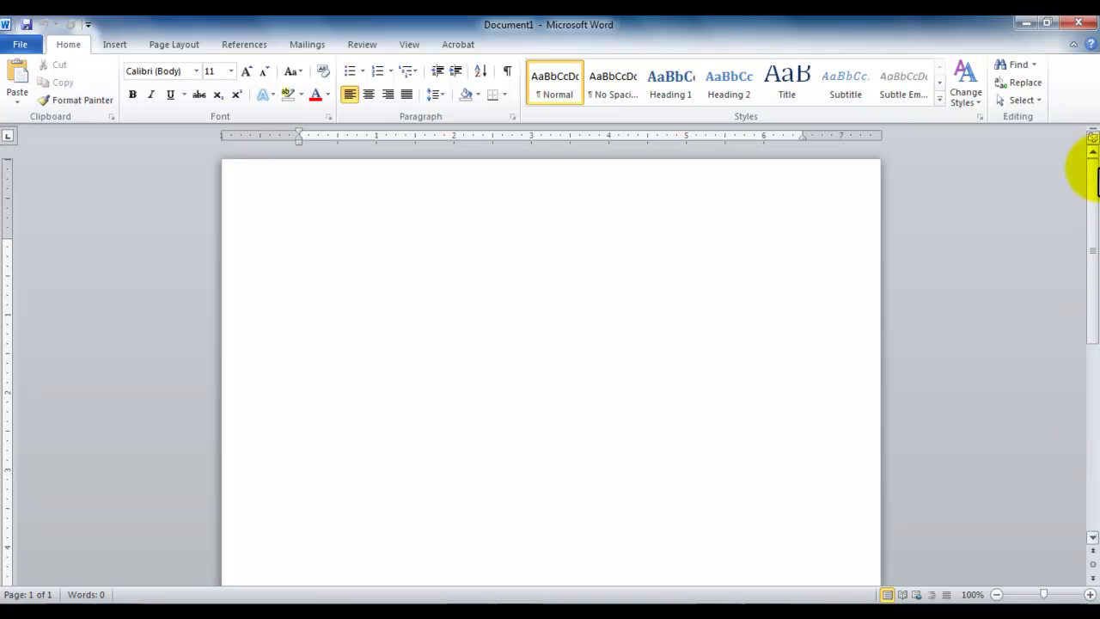
{"action": "left_click", "coordinate": [1091, 139]}
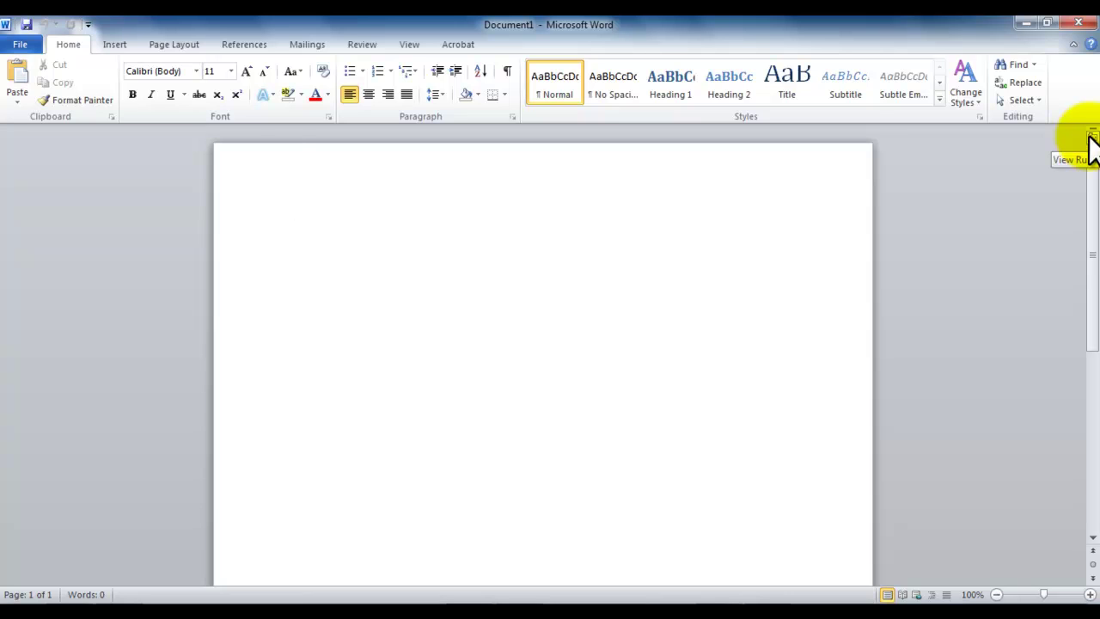
{"action": "left_click", "coordinate": [1091, 139]}
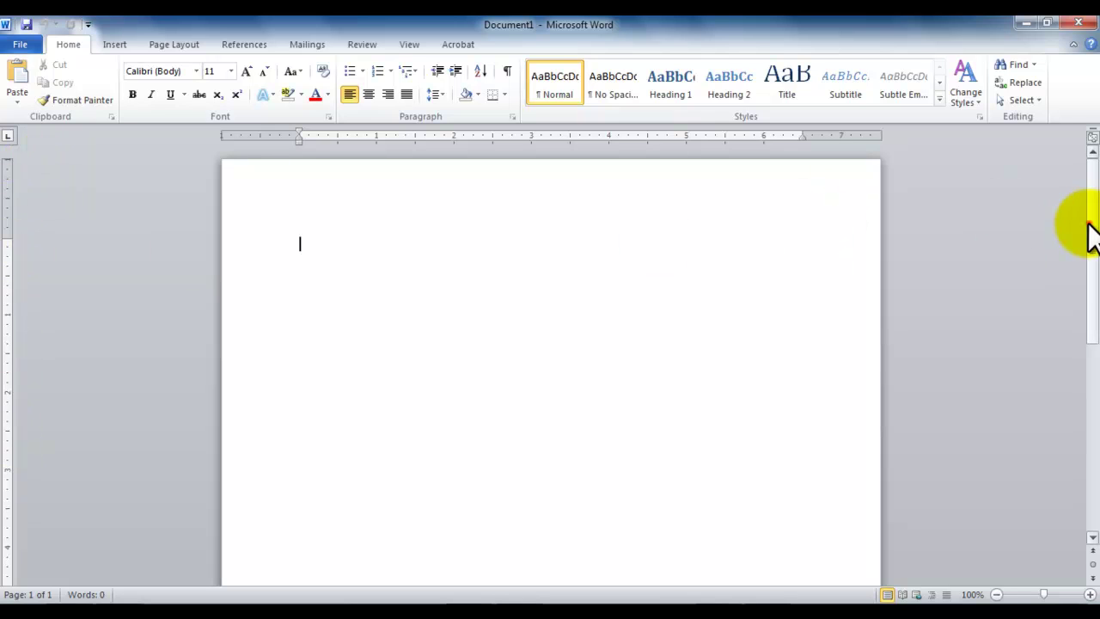
{"action": "left_click_drag", "start_coordinate": [1087, 222], "coordinate": [1088, 190]}
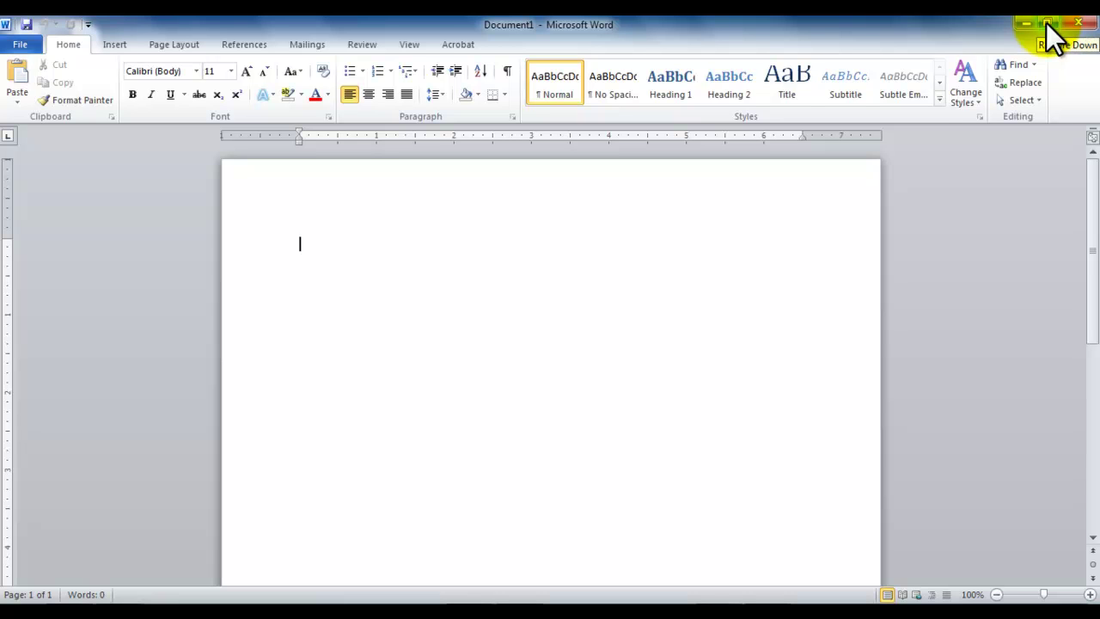
Step: Restore down and re-maximize the Word window, then minimize and restore Document1
{"action": "left_click", "coordinate": [1045, 23]}
{"action": "left_click", "coordinate": [1045, 22]}
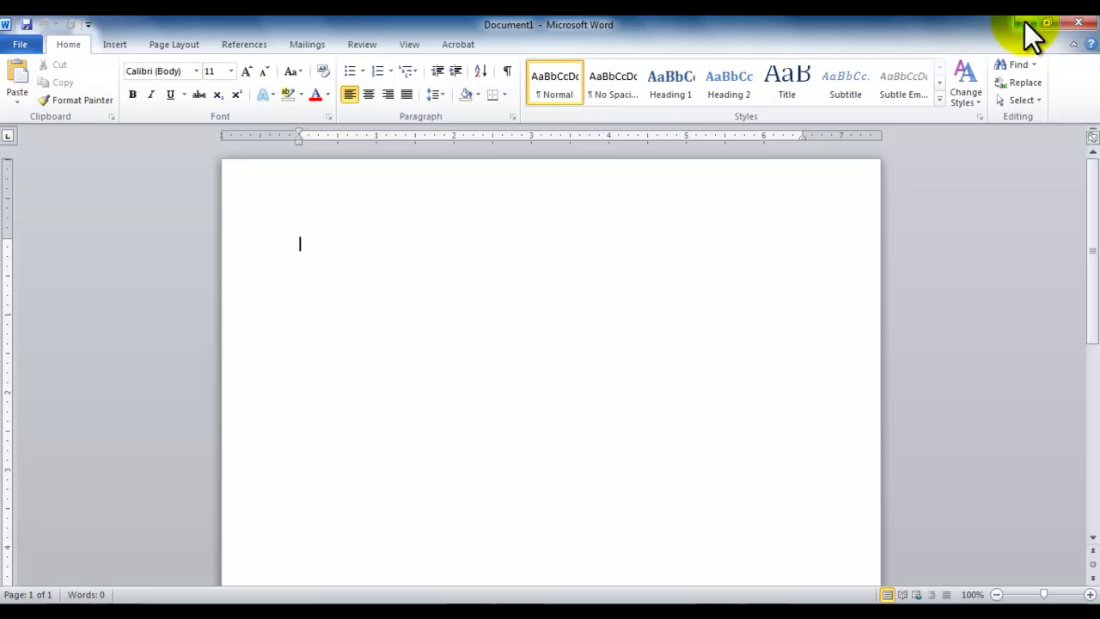
{"action": "left_click", "coordinate": [1024, 21]}
{"action": "left_click", "coordinate": [486, 597]}
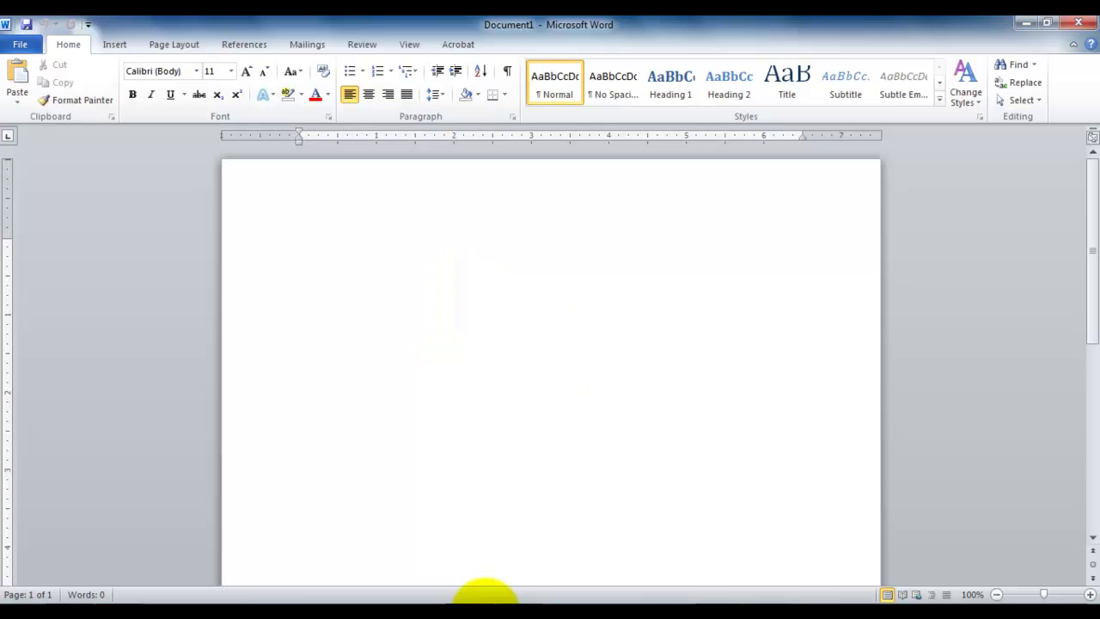
Step: Add the New command to the Quick Access Toolbar, then remove it again
{"action": "left_click", "coordinate": [87, 22]}
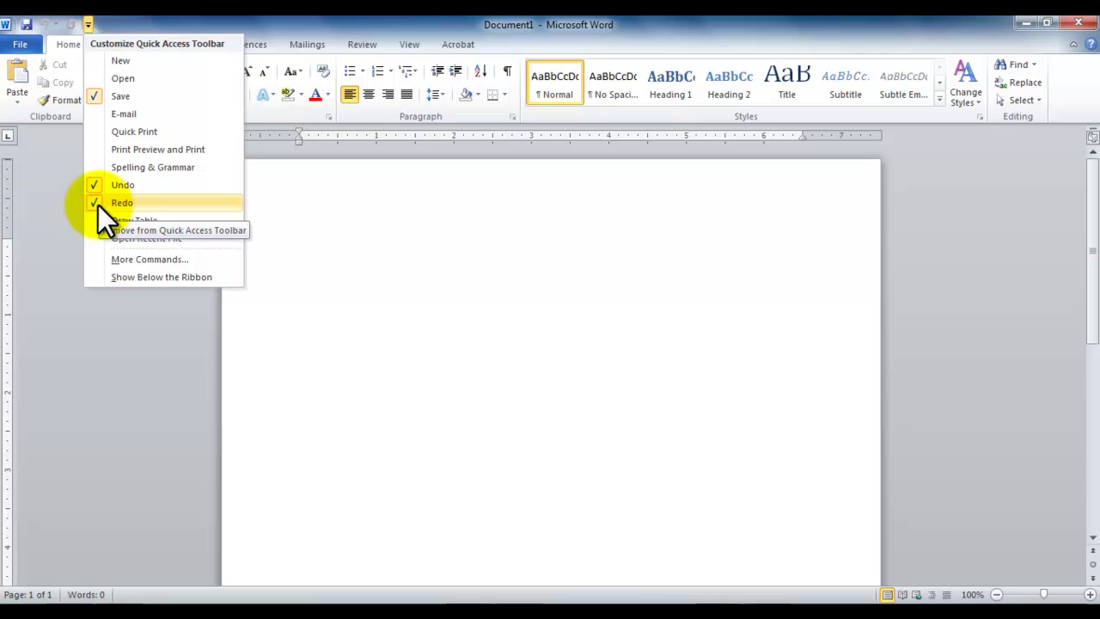
{"action": "left_click", "coordinate": [129, 59]}
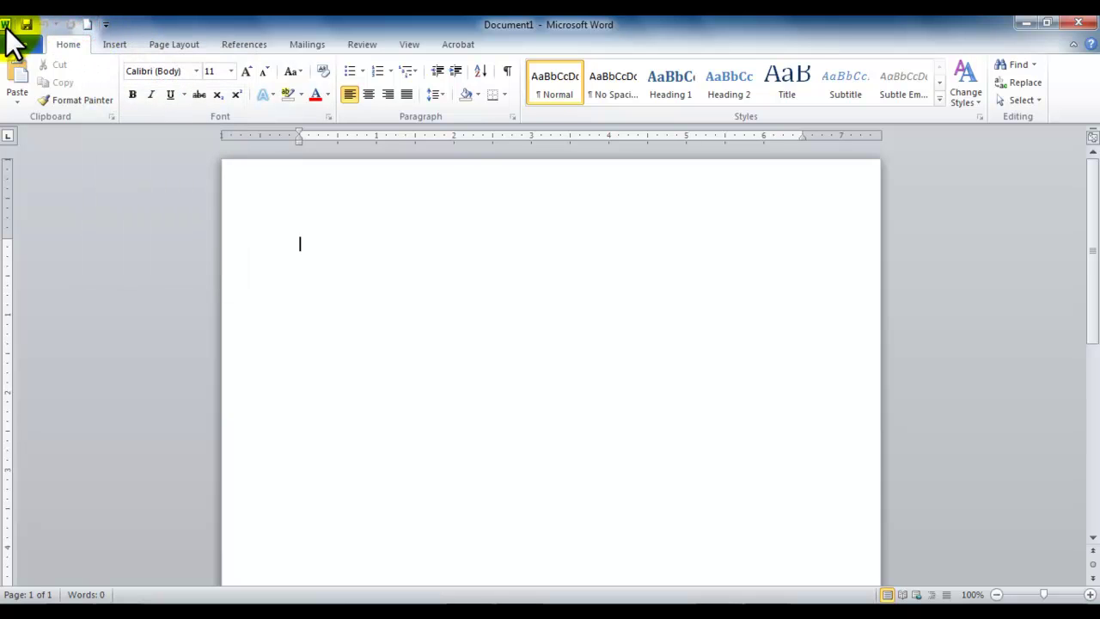
{"action": "left_click", "coordinate": [105, 24]}
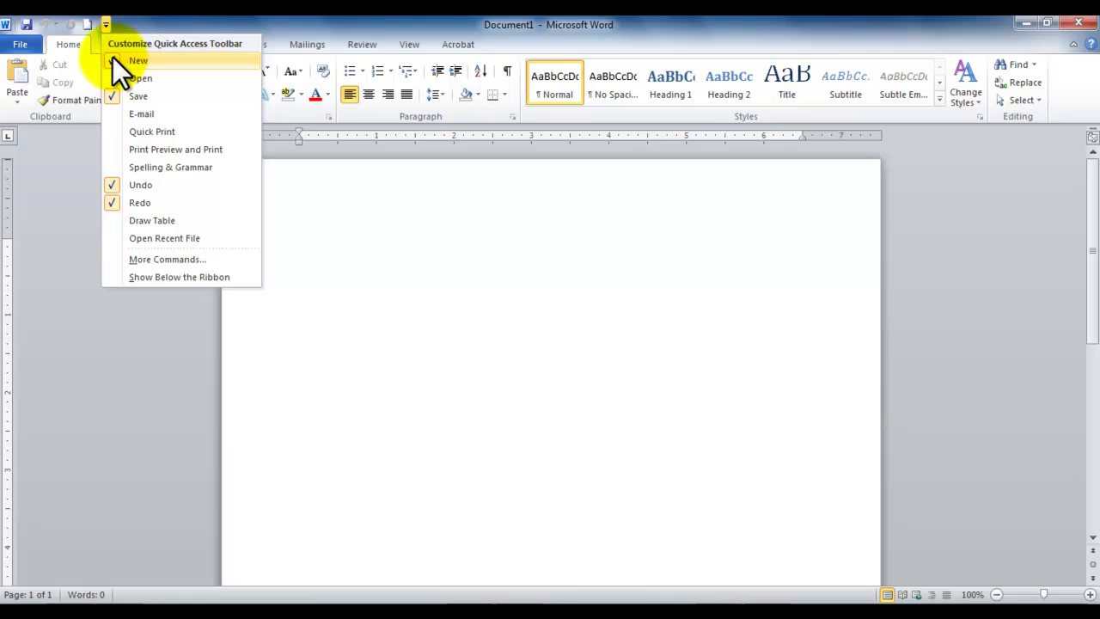
{"action": "left_click", "coordinate": [112, 57]}
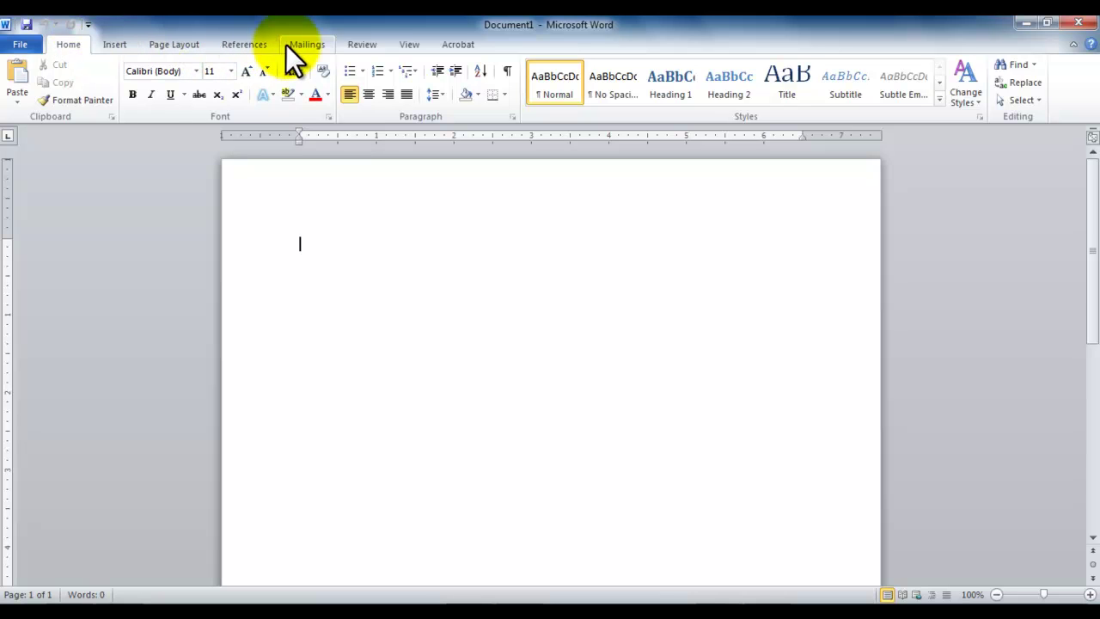
Step: Browse the View, Insert and Page Layout tabs, ending back on Home
{"action": "left_click", "coordinate": [420, 43]}
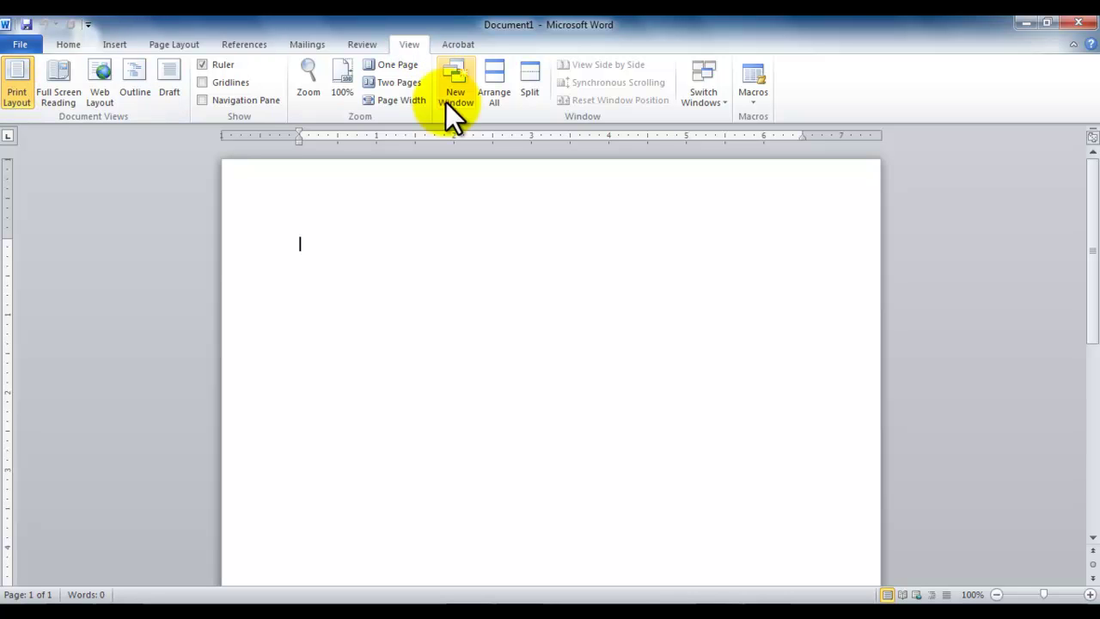
{"action": "left_click", "coordinate": [66, 39]}
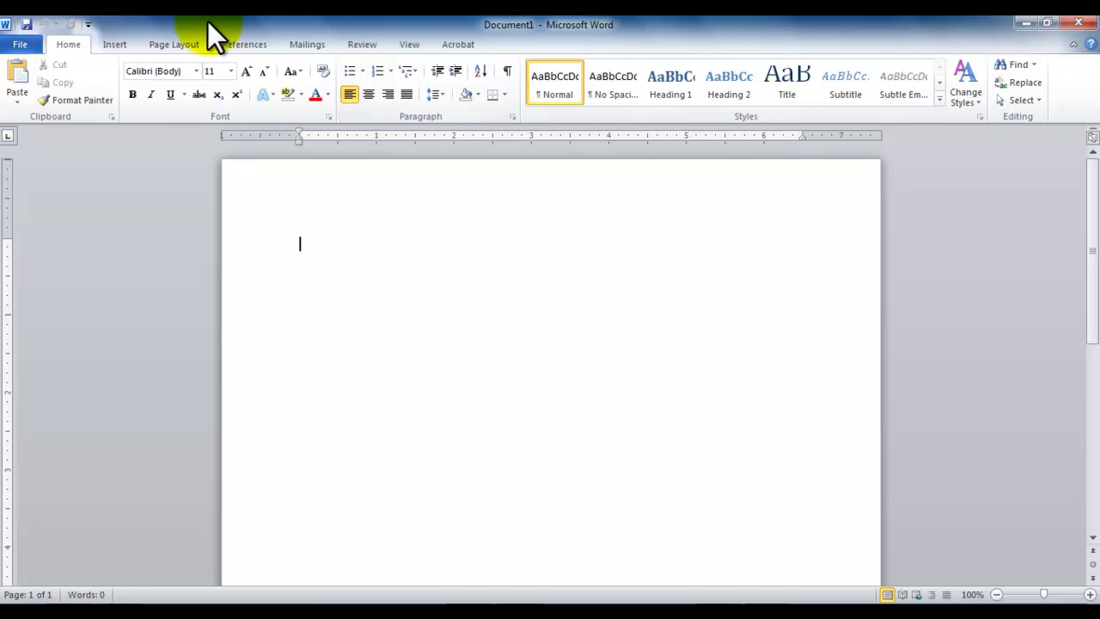
{"action": "left_click", "coordinate": [114, 47]}
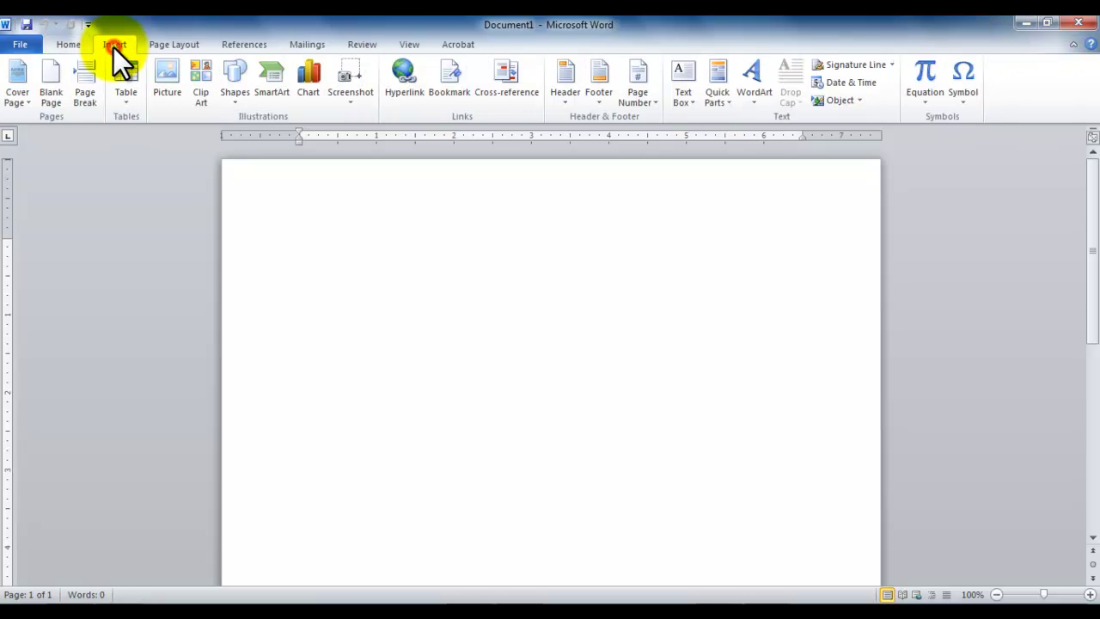
{"action": "left_click", "coordinate": [160, 42]}
{"action": "left_click", "coordinate": [68, 44]}
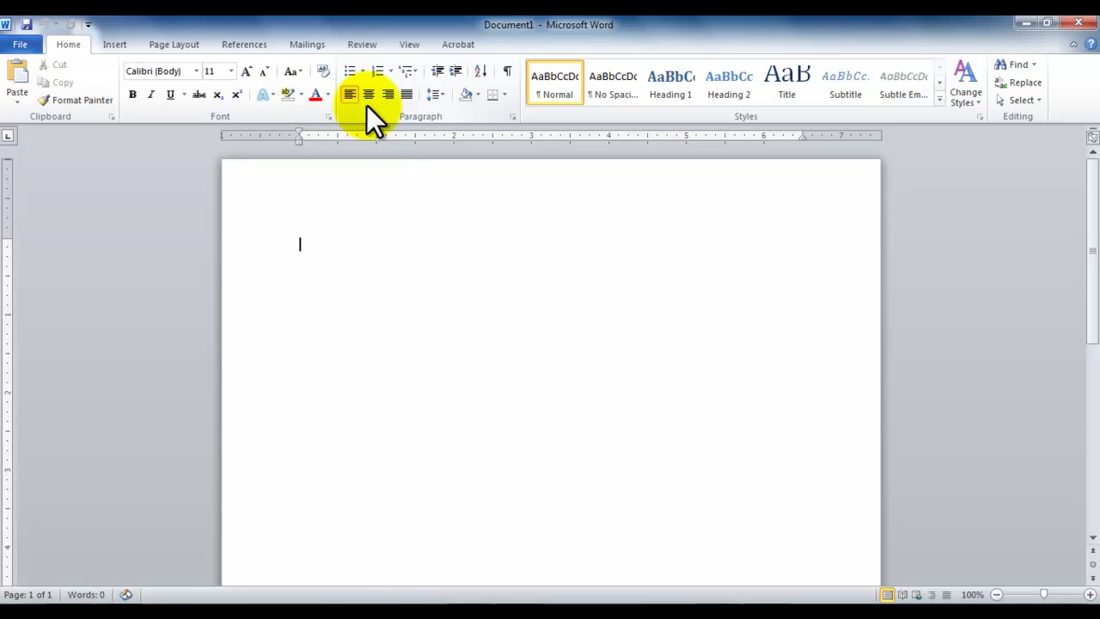
Step: Type 'Name:', toggle bold on and off for it, and place the cursor after it
{"action": "type", "text": "Name:"}
{"action": "left_click_drag", "start_coordinate": [341, 244], "coordinate": [314, 245]}
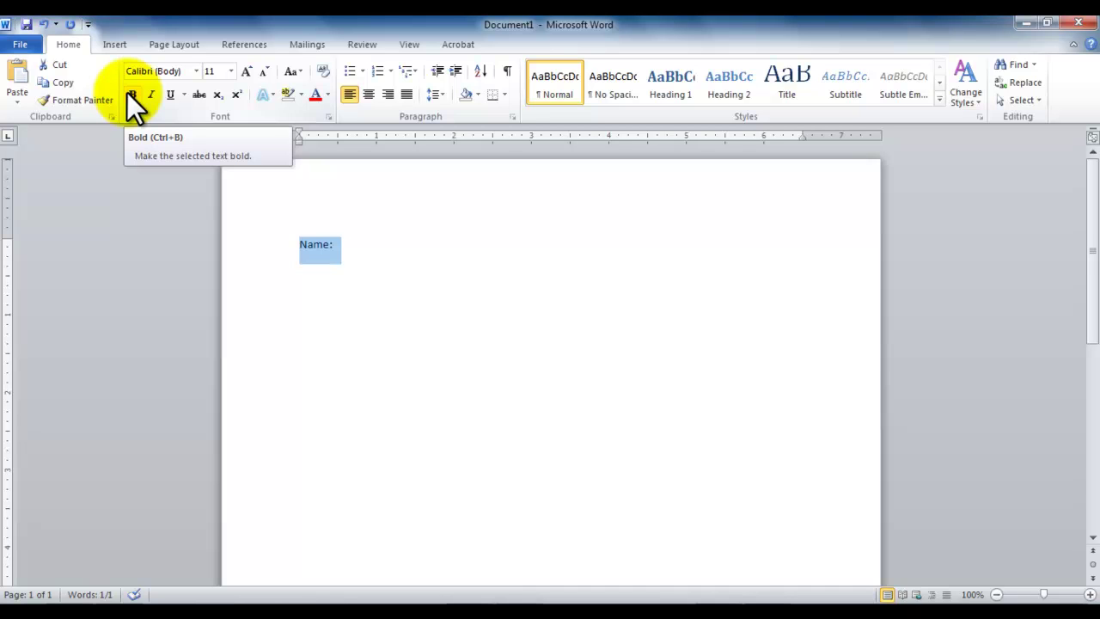
{"action": "left_click", "coordinate": [131, 95]}
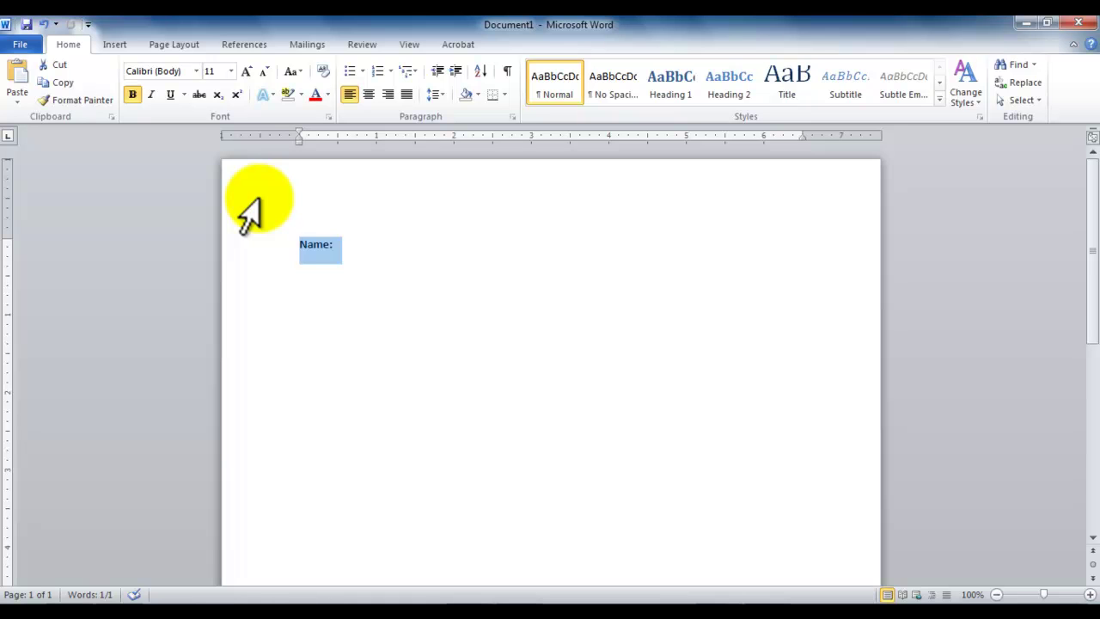
{"action": "left_click", "coordinate": [137, 98]}
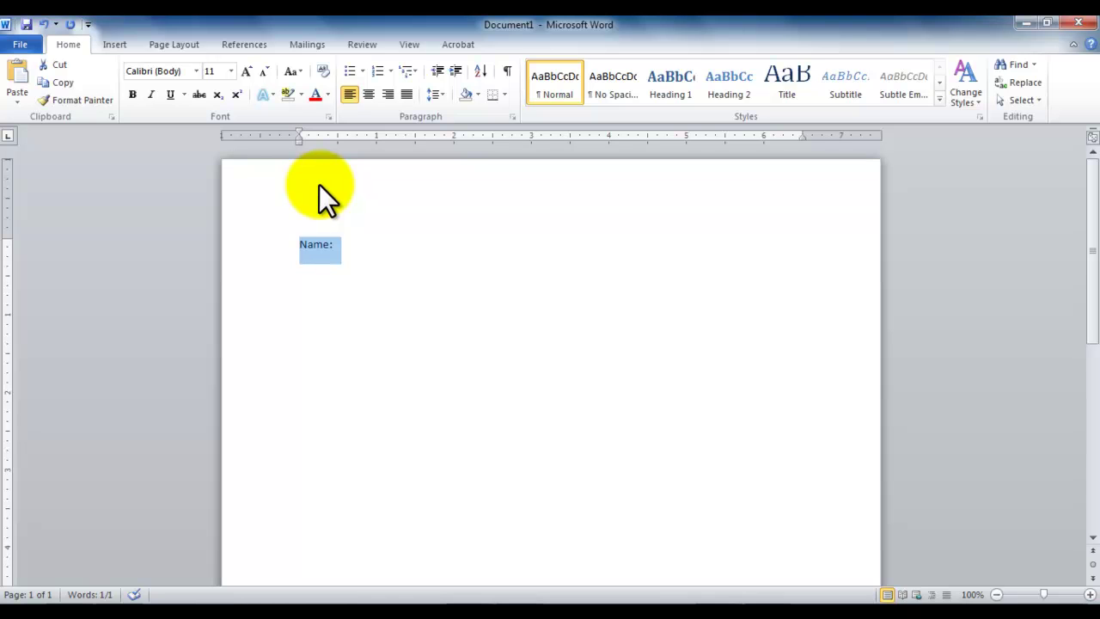
{"action": "left_click", "coordinate": [359, 250]}
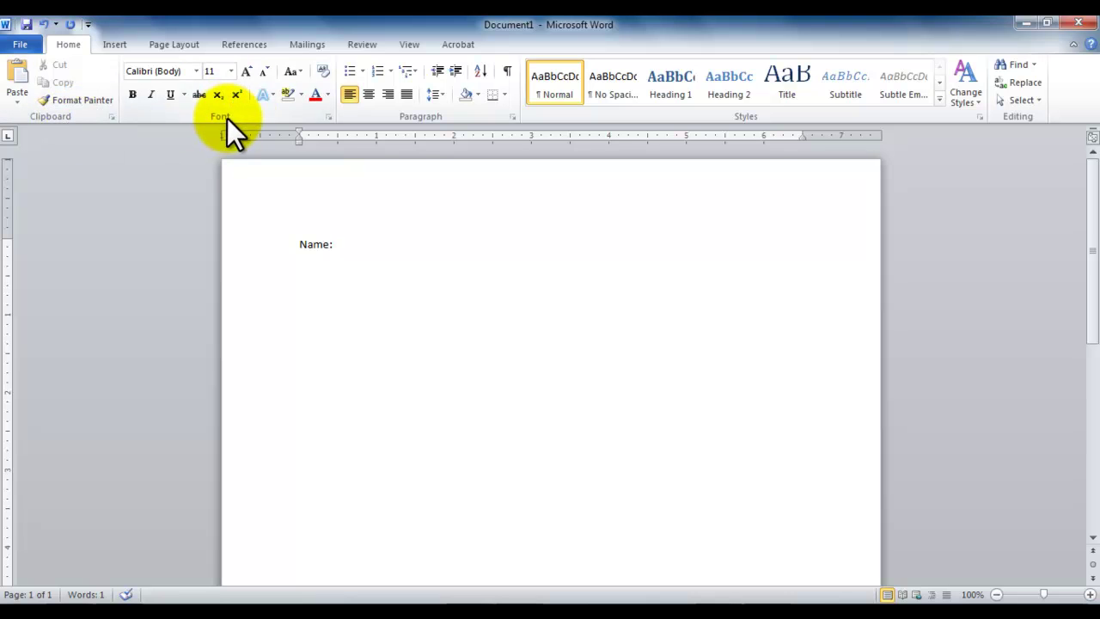
{"action": "left_click", "coordinate": [327, 118]}
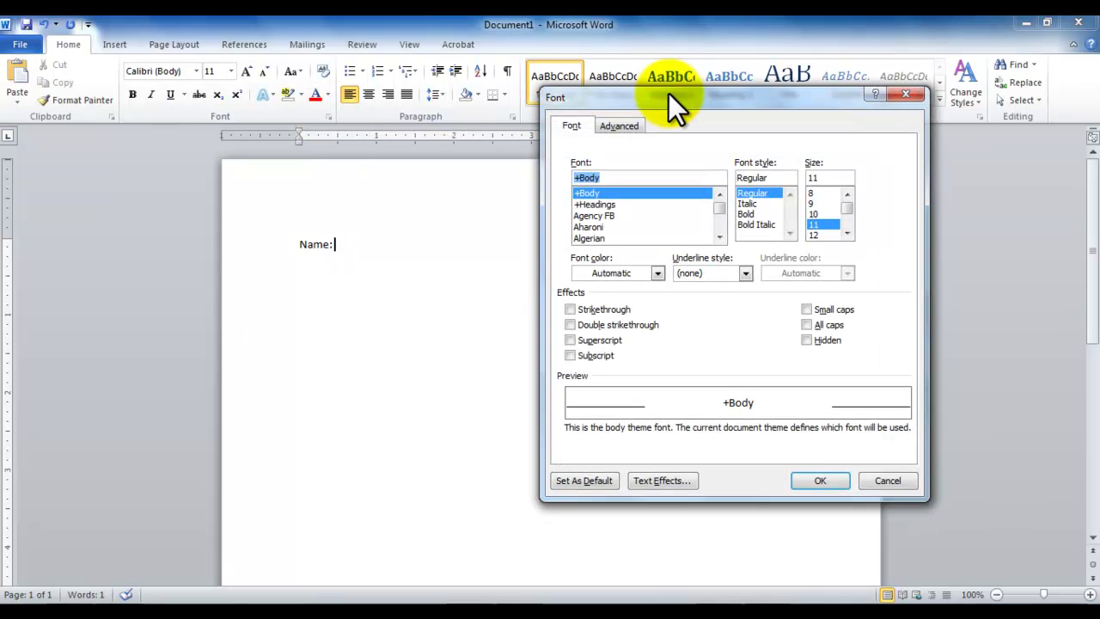
{"action": "left_click_drag", "start_coordinate": [664, 98], "coordinate": [533, 135]}
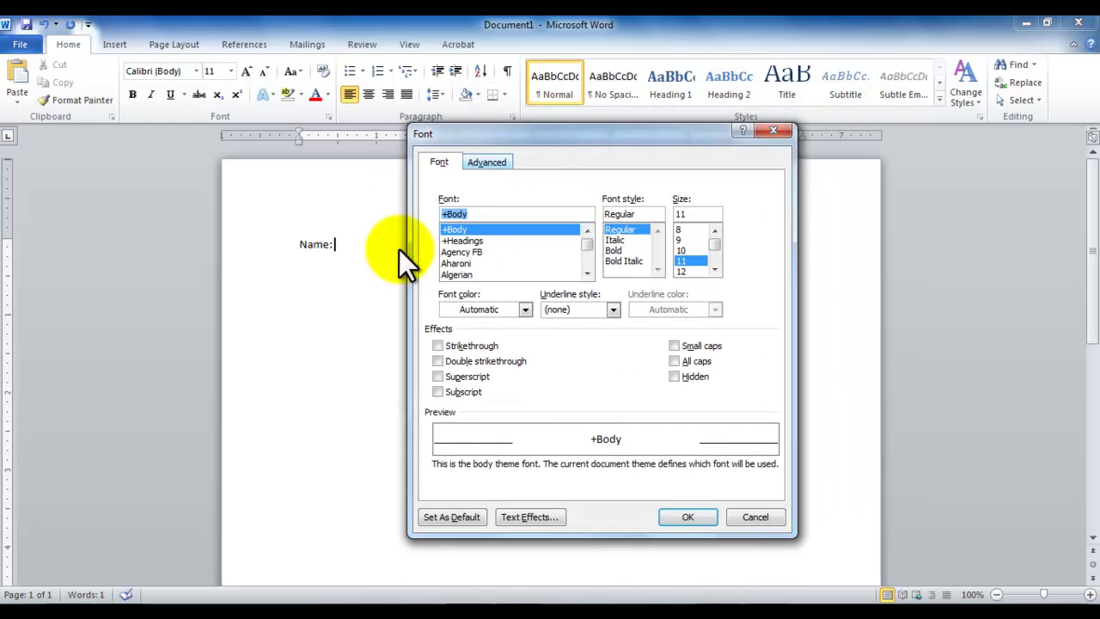
{"action": "left_click", "coordinate": [367, 270]}
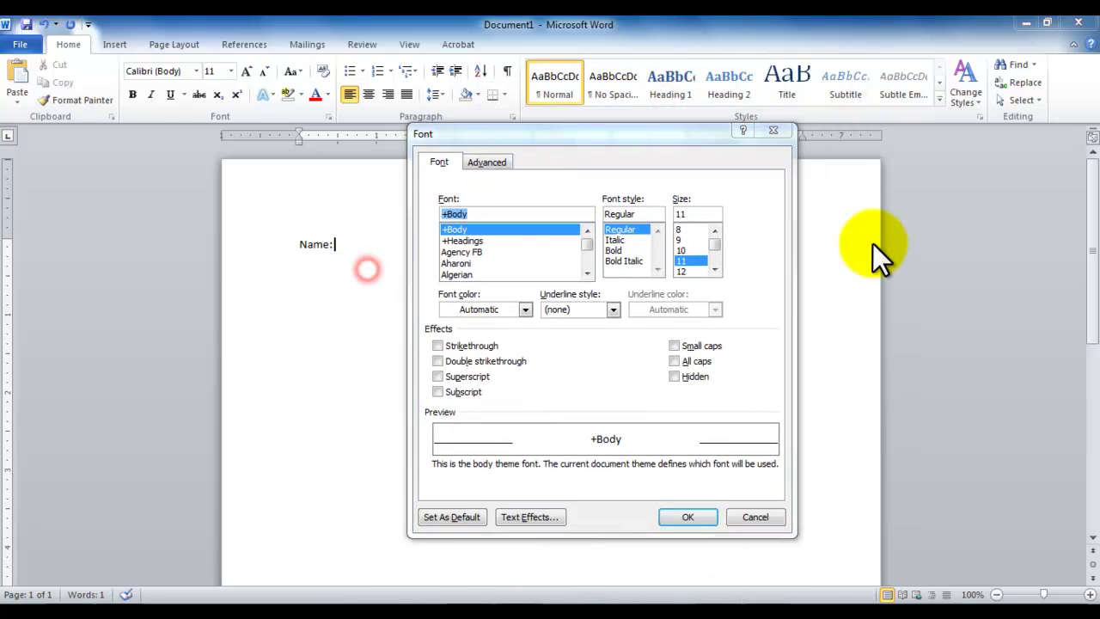
{"action": "left_click", "coordinate": [760, 518]}
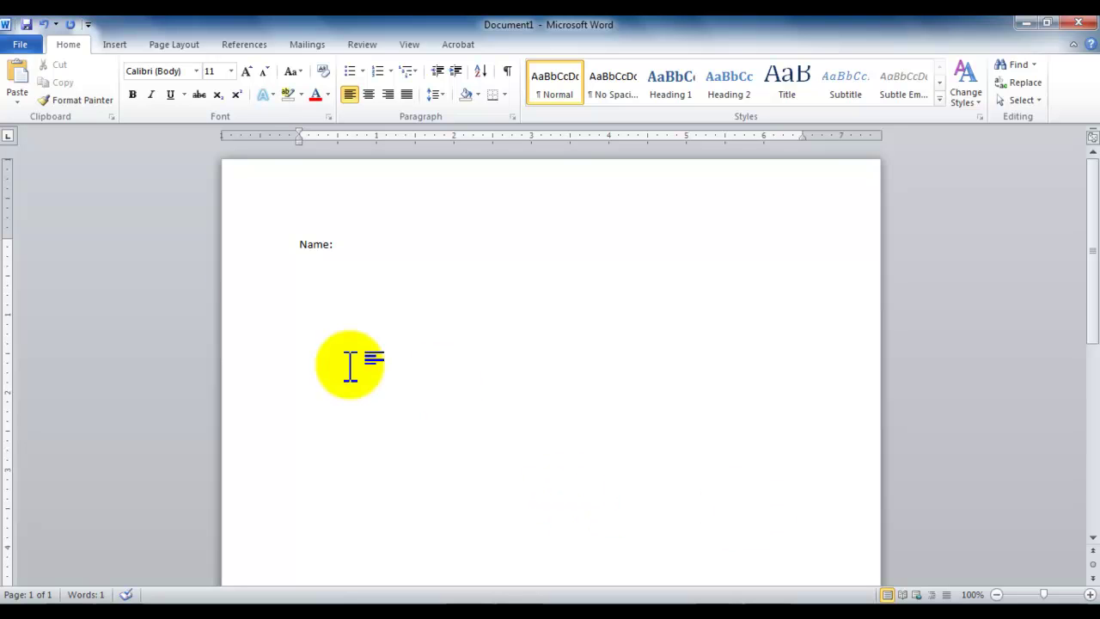
Step: Show the Clipboard task pane holding the 'MS Excel Chapter 1 Quiz' item
{"action": "left_click", "coordinate": [111, 116]}
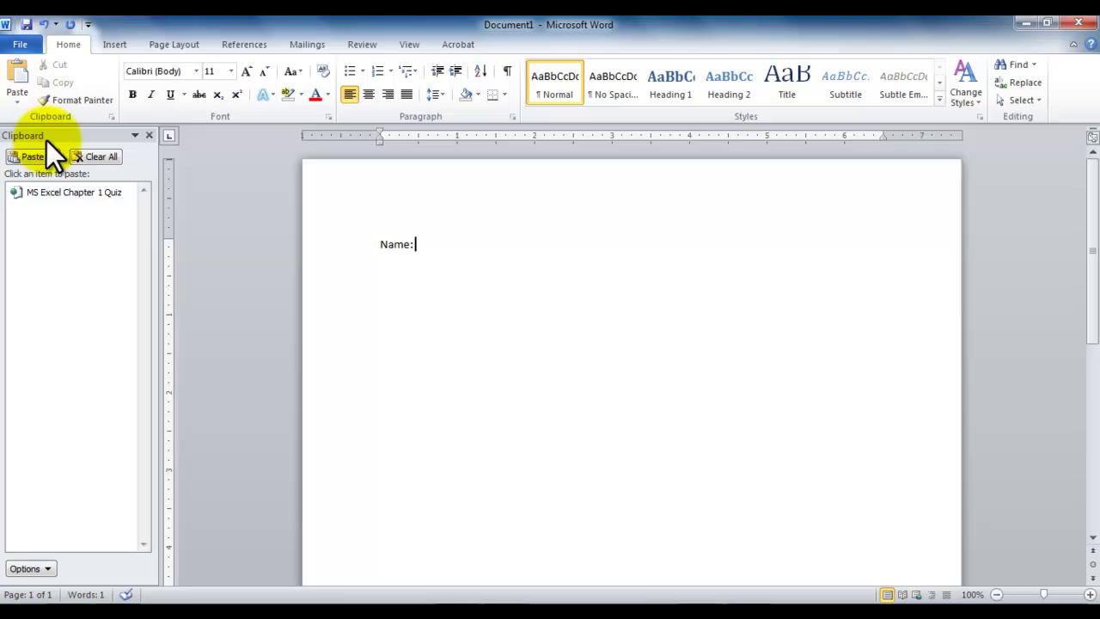
Step: Close the Clipboard pane, then view and dismiss the Word Count statistics showing 1 word
{"action": "left_click", "coordinate": [150, 135]}
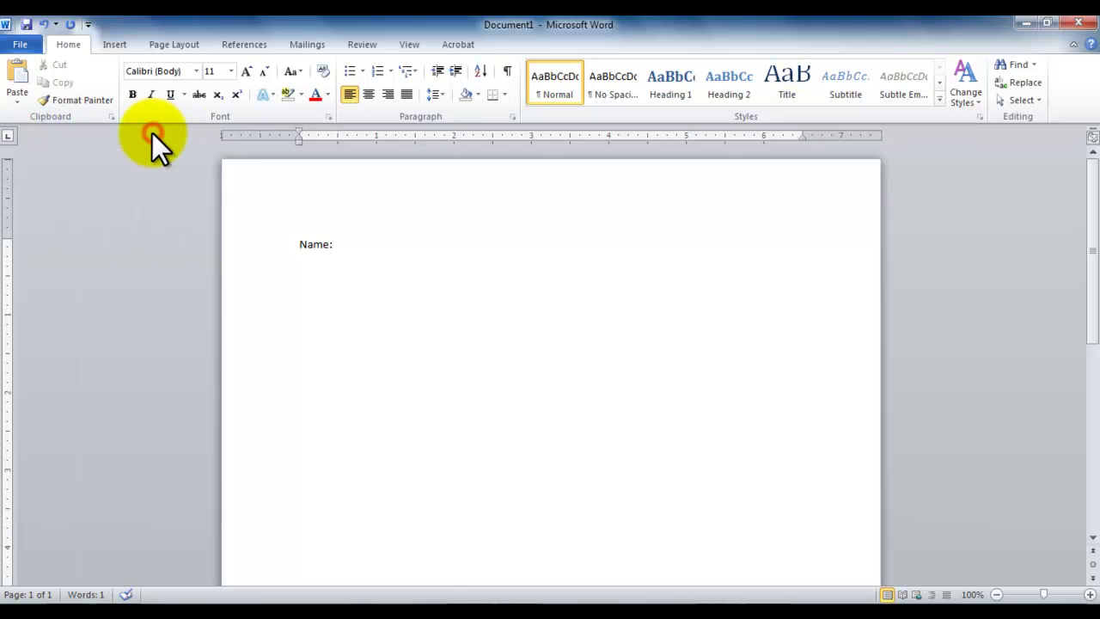
{"action": "left_click", "coordinate": [91, 593]}
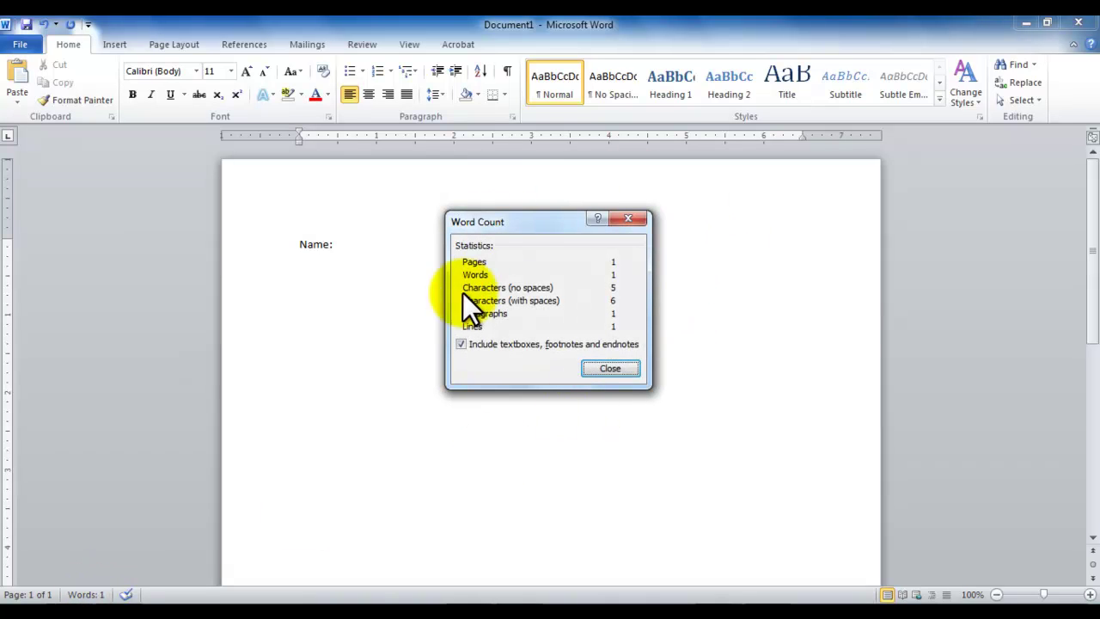
{"action": "left_click", "coordinate": [619, 367]}
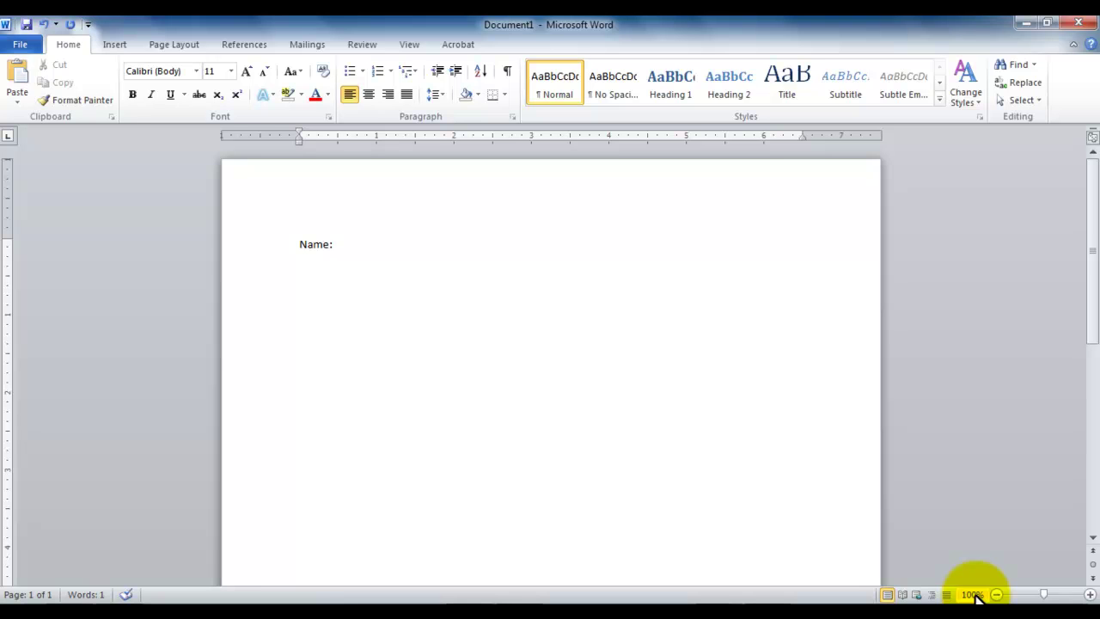
Step: Zoom in to 150% with the slider, then type 90% into the Zoom dialog
{"action": "left_click", "coordinate": [1089, 595]}
{"action": "left_click", "coordinate": [1089, 594]}
{"action": "left_click", "coordinate": [1089, 595]}
{"action": "left_click", "coordinate": [1090, 595]}
{"action": "left_click", "coordinate": [1090, 595]}
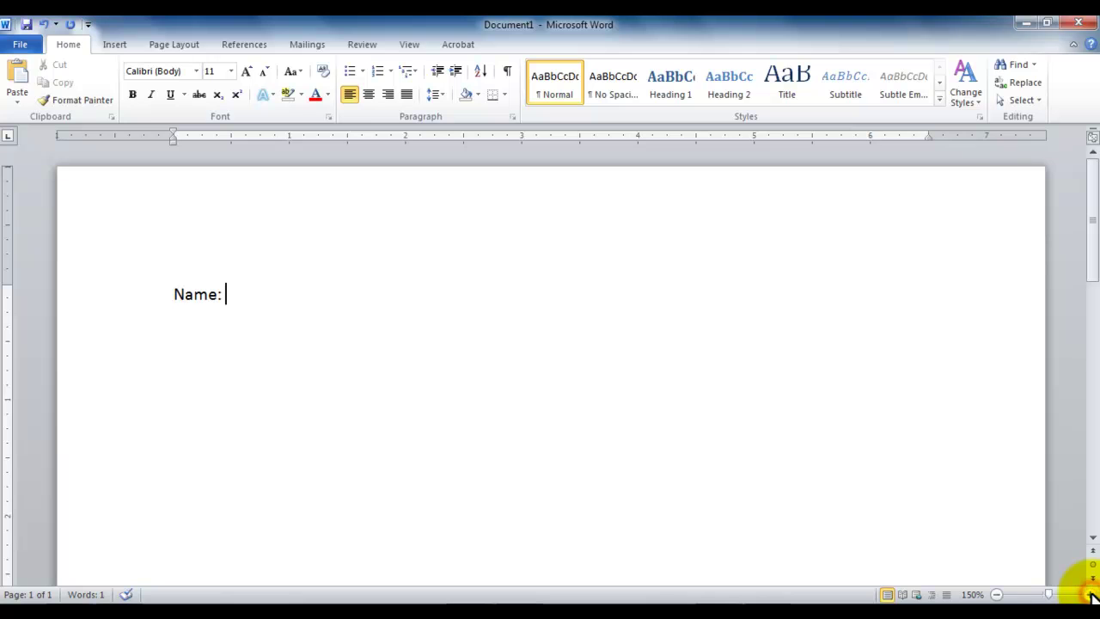
{"action": "mouse_move", "coordinate": [1051, 596]}
{"action": "left_mouse_down"}
{"action": "mouse_move", "coordinate": [1068, 597]}
{"action": "mouse_move", "coordinate": [1014, 599]}
{"action": "mouse_move", "coordinate": [1041, 599]}
{"action": "left_mouse_up"}
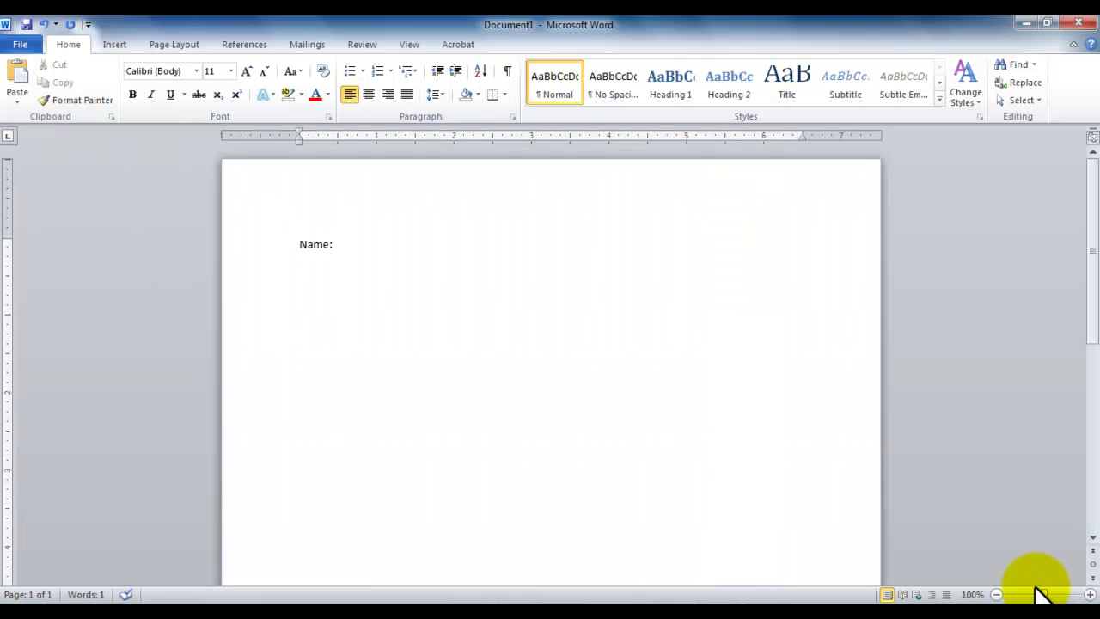
{"action": "left_click", "coordinate": [964, 593]}
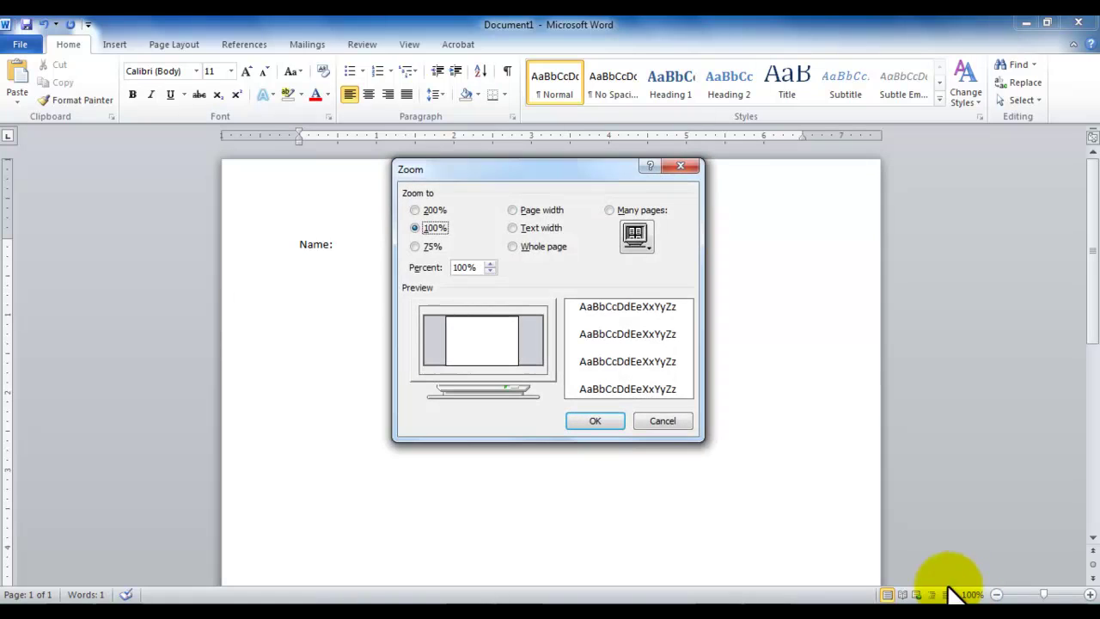
{"action": "double_click", "coordinate": [478, 267]}
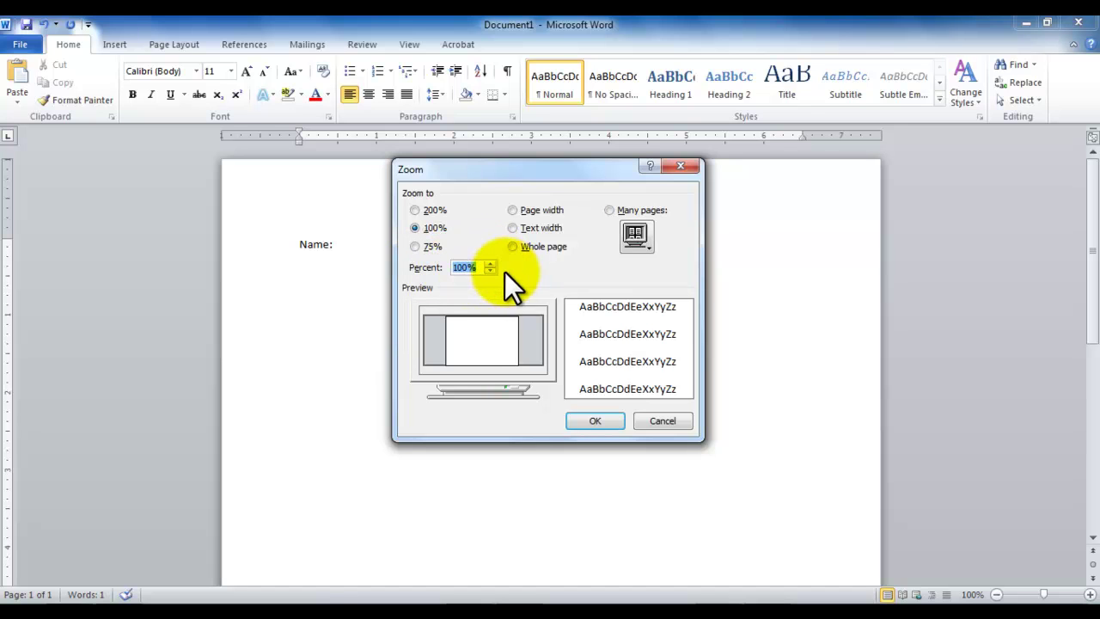
{"action": "double_click", "coordinate": [479, 268]}
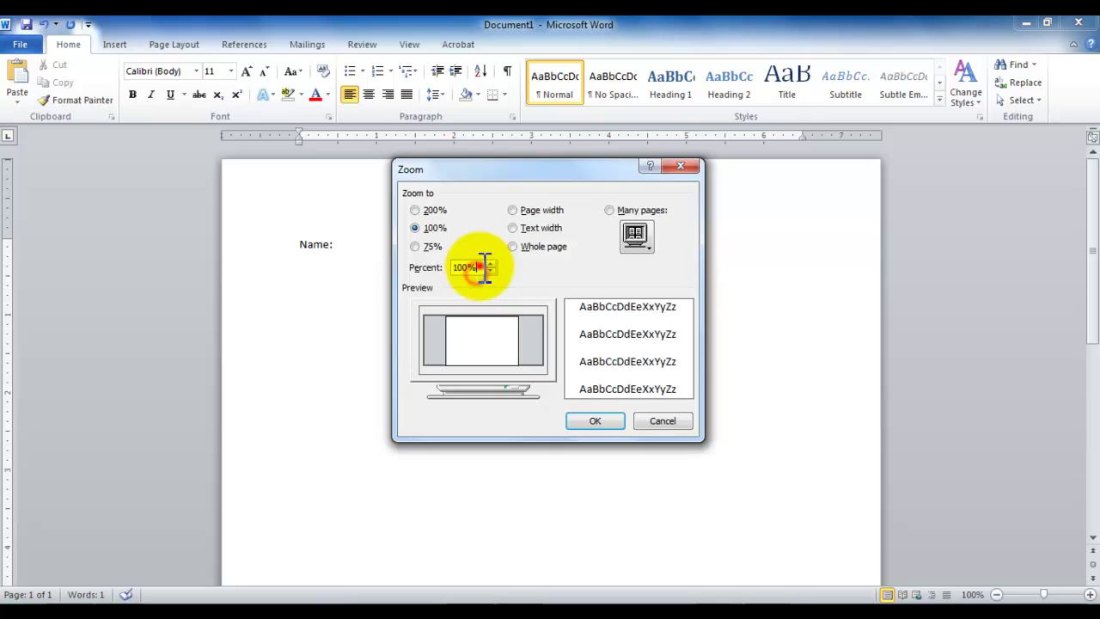
{"action": "type", "text": "90"}
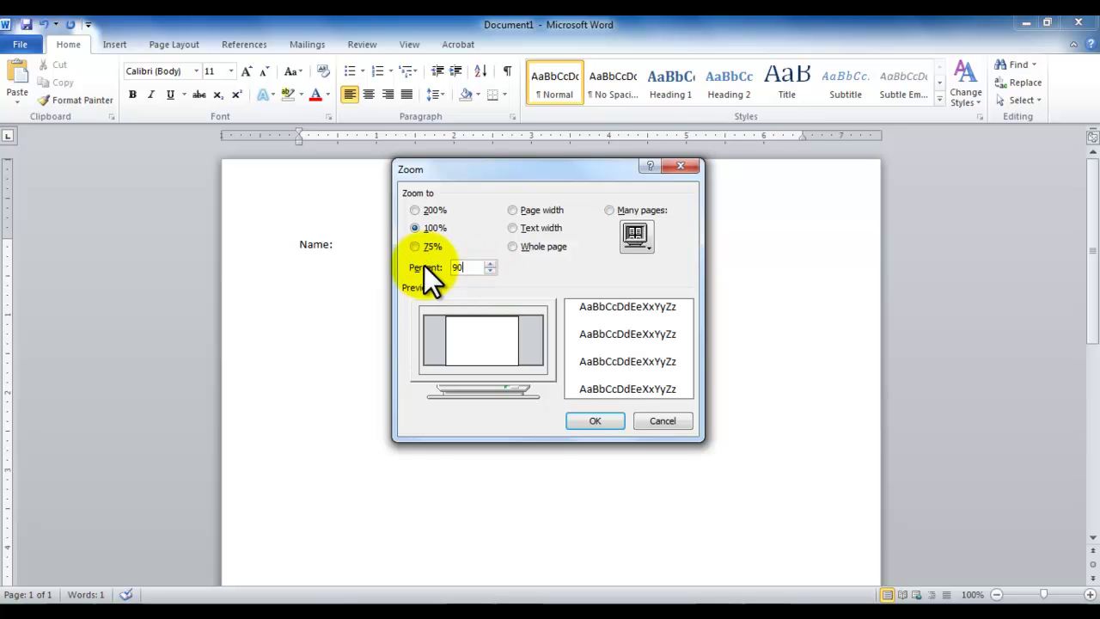
{"action": "key", "text": "Return"}
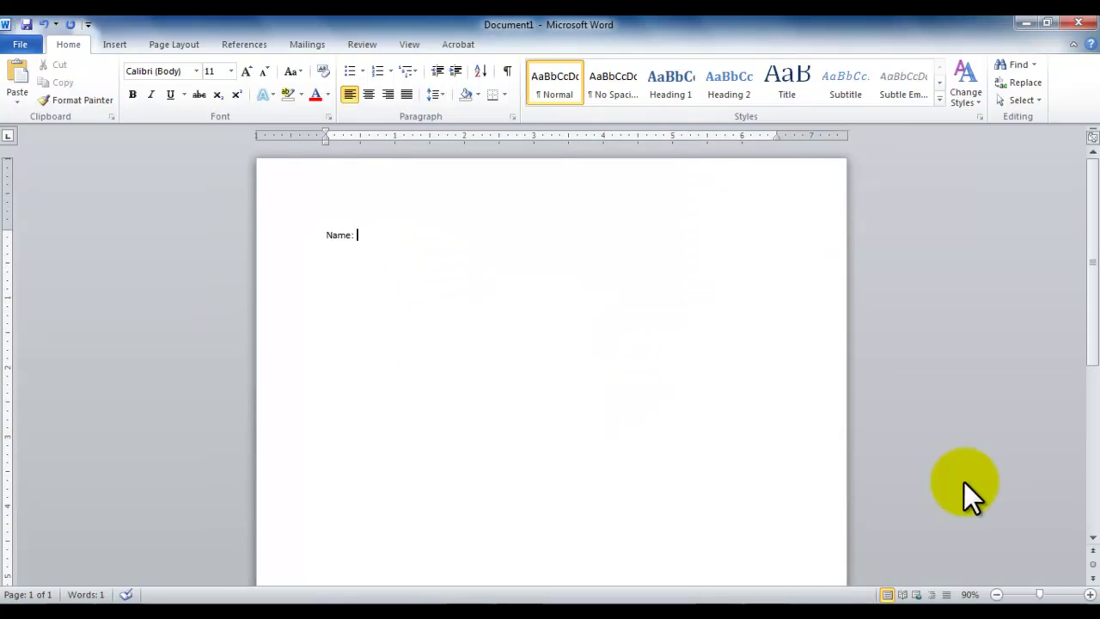
{"action": "scroll", "coordinate": [966, 503], "scroll_direction": "down", "scroll_amount": 3}
Step: Set 90% again with the Percent spin arrows, then zoom back to 100% at the page top
{"action": "left_click", "coordinate": [969, 593]}
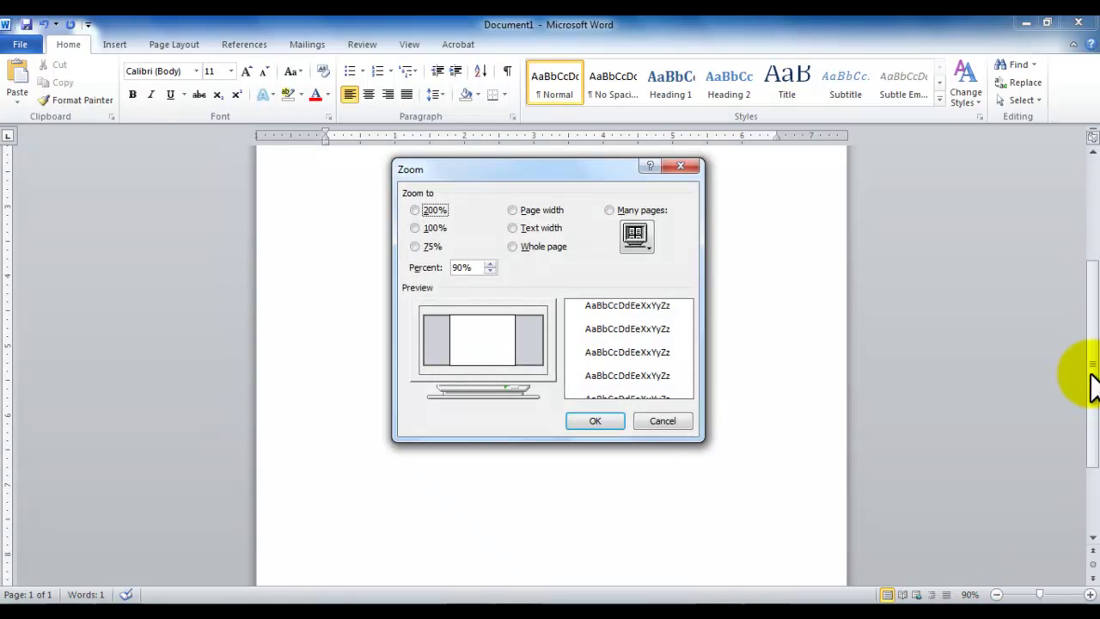
{"action": "left_click", "coordinate": [492, 264]}
{"action": "left_click", "coordinate": [492, 265]}
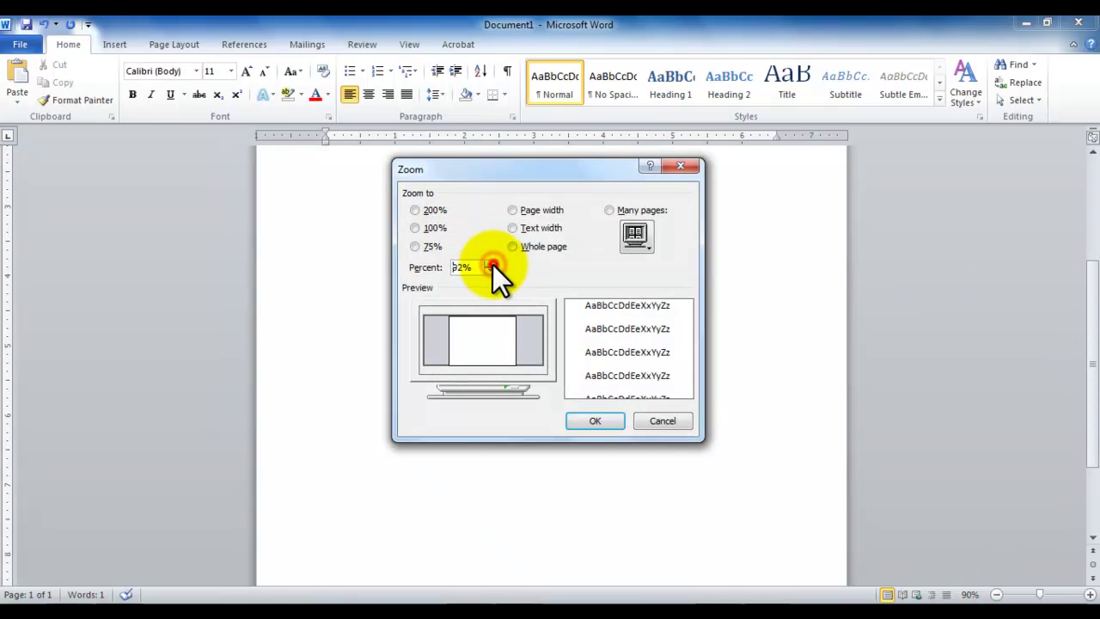
{"action": "left_click", "coordinate": [492, 264]}
{"action": "left_click", "coordinate": [491, 265]}
{"action": "left_click", "coordinate": [490, 272]}
{"action": "left_click", "coordinate": [490, 271]}
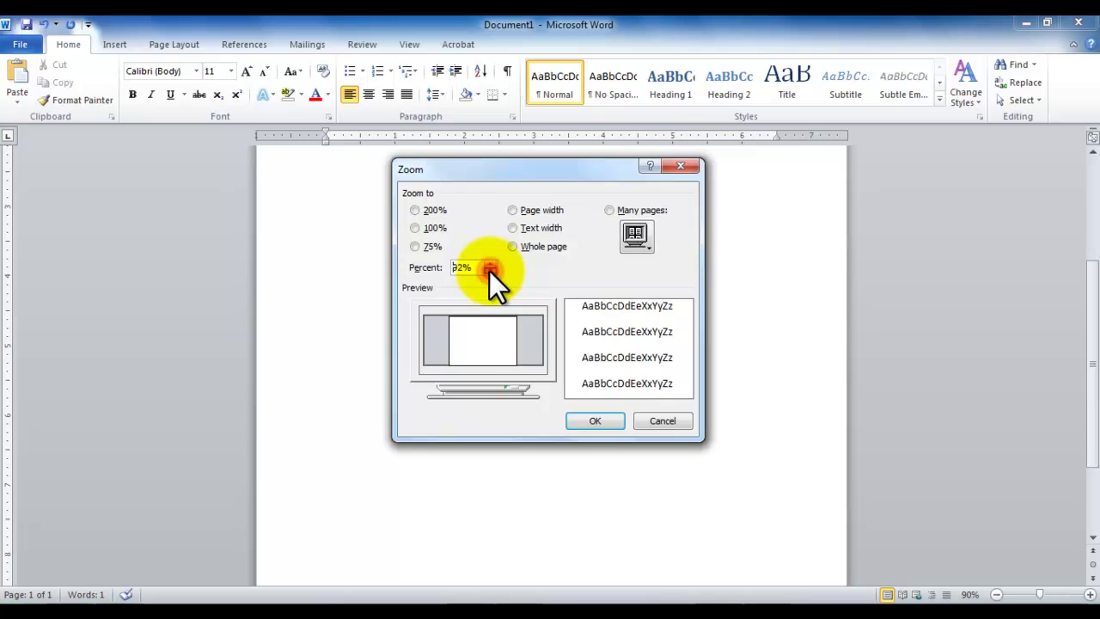
{"action": "left_click", "coordinate": [490, 271]}
{"action": "left_click", "coordinate": [489, 271]}
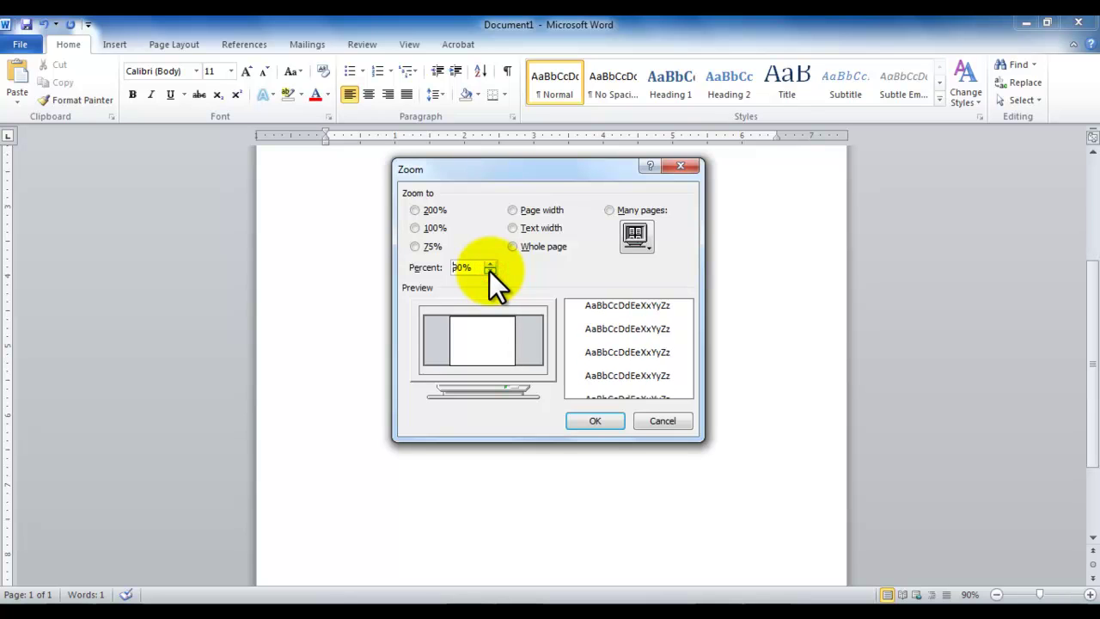
{"action": "left_click", "coordinate": [594, 420]}
{"action": "left_click_drag", "start_coordinate": [1086, 348], "coordinate": [1080, 160]}
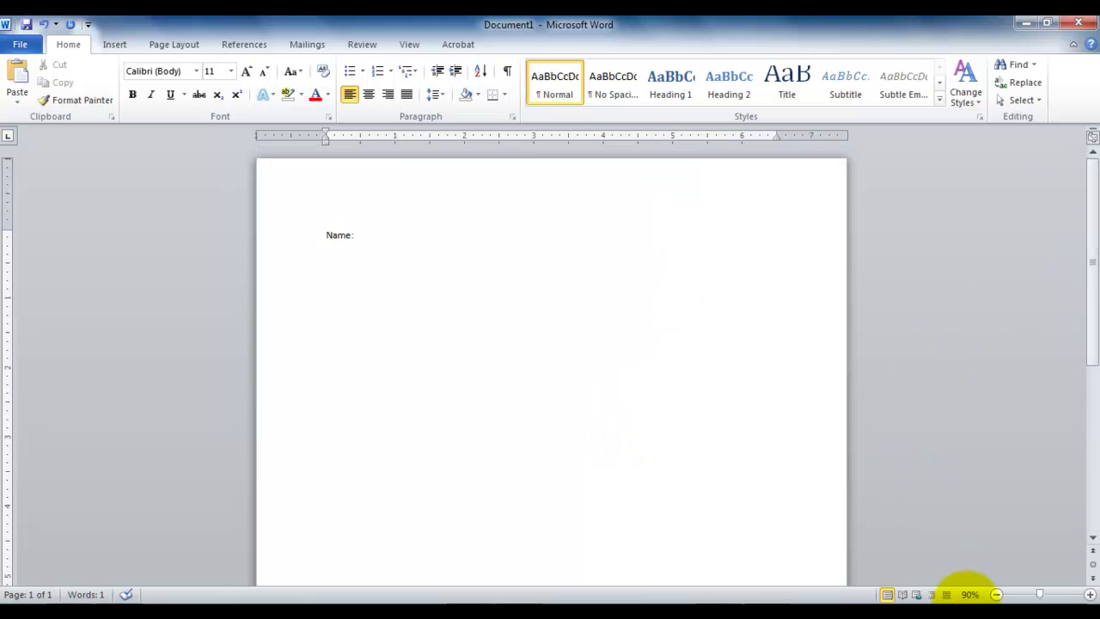
{"action": "left_click", "coordinate": [1089, 594]}
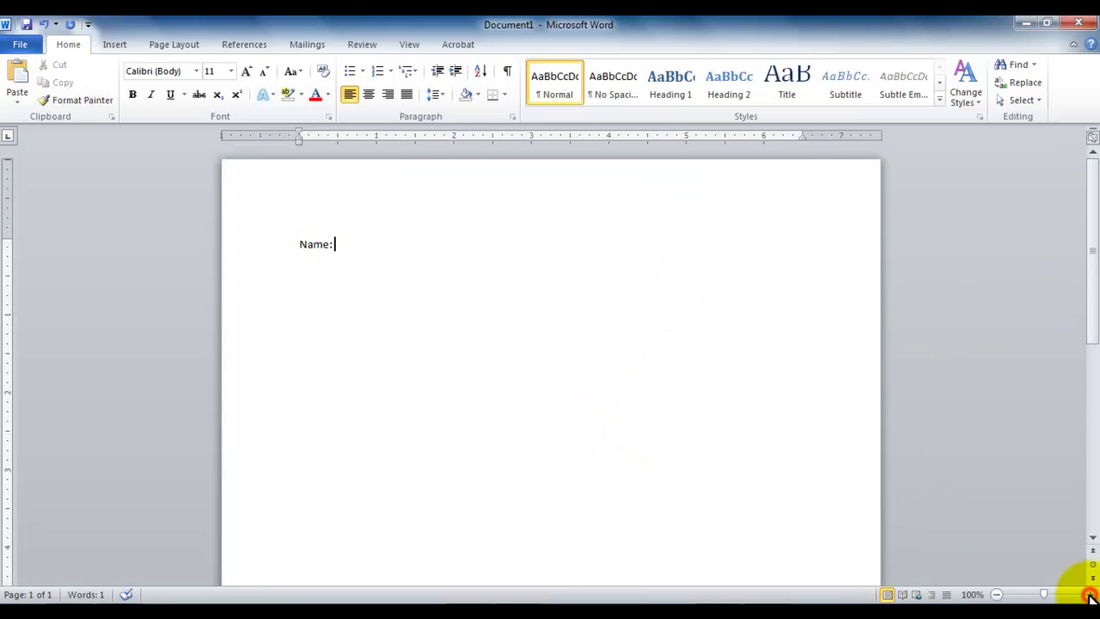
{"action": "left_click", "coordinate": [1090, 45]}
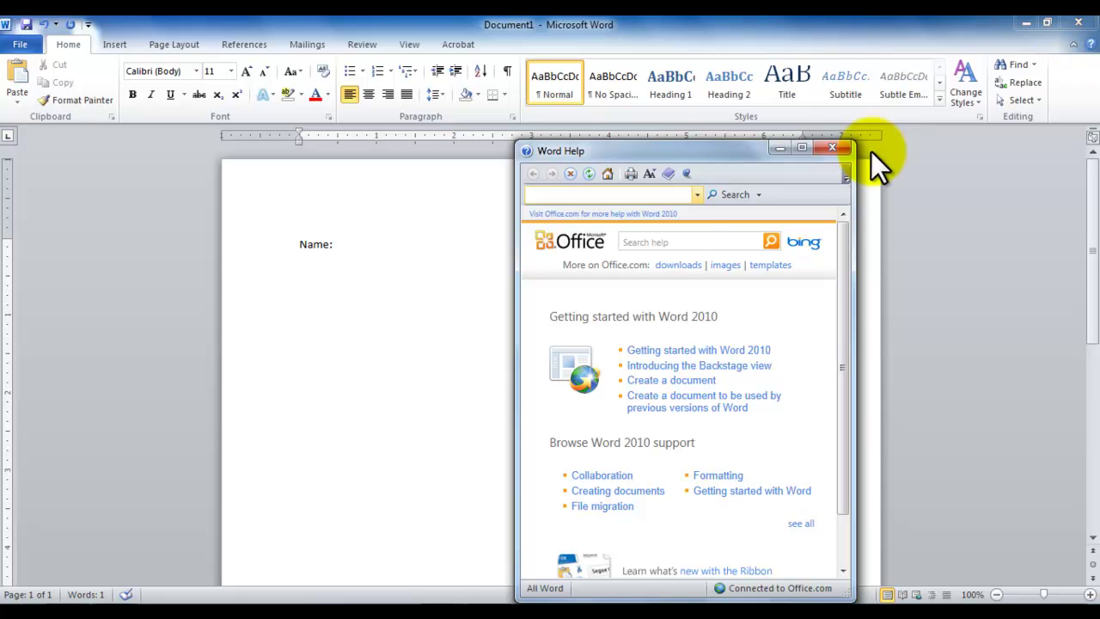
{"action": "left_click", "coordinate": [675, 244]}
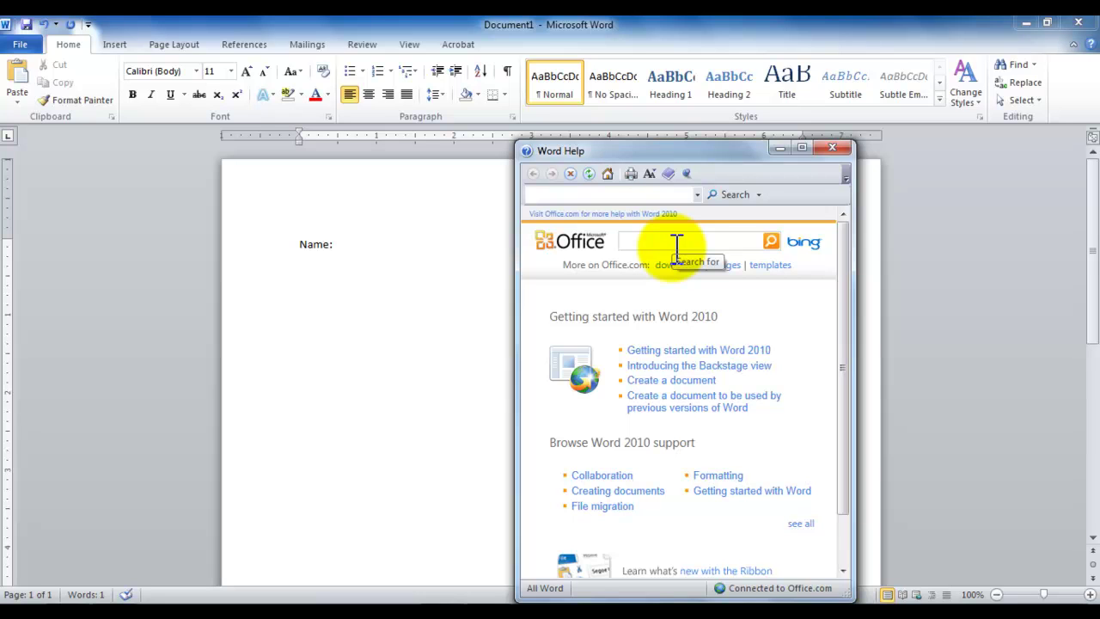
{"action": "type", "text": "New"}
{"action": "key", "text": "Return"}
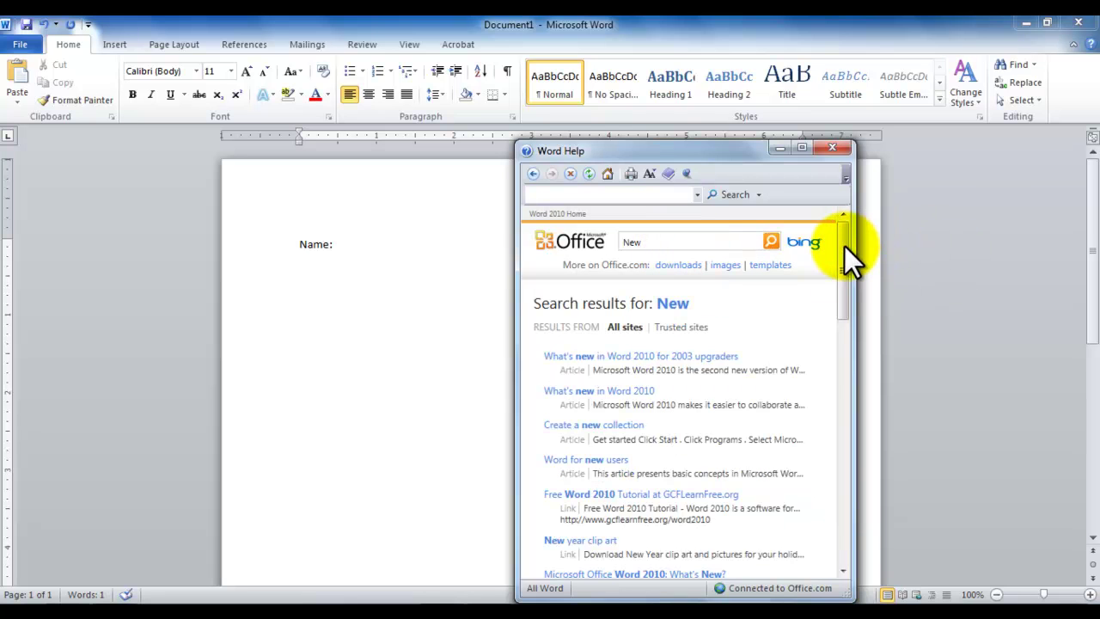
{"action": "left_click_drag", "start_coordinate": [845, 246], "coordinate": [843, 283]}
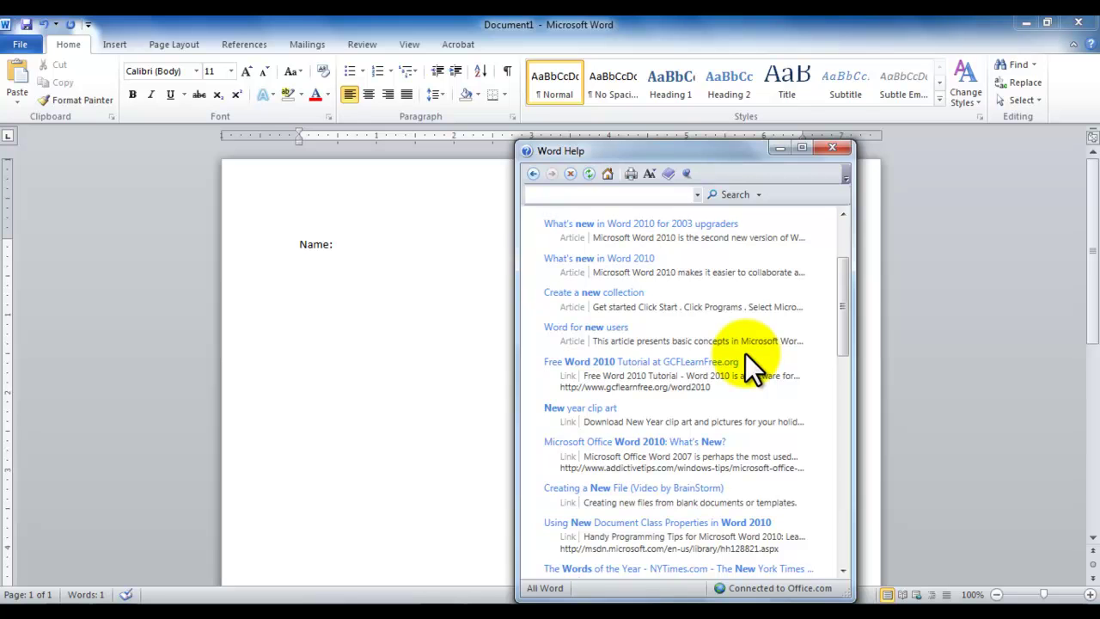
{"action": "left_click", "coordinate": [833, 149]}
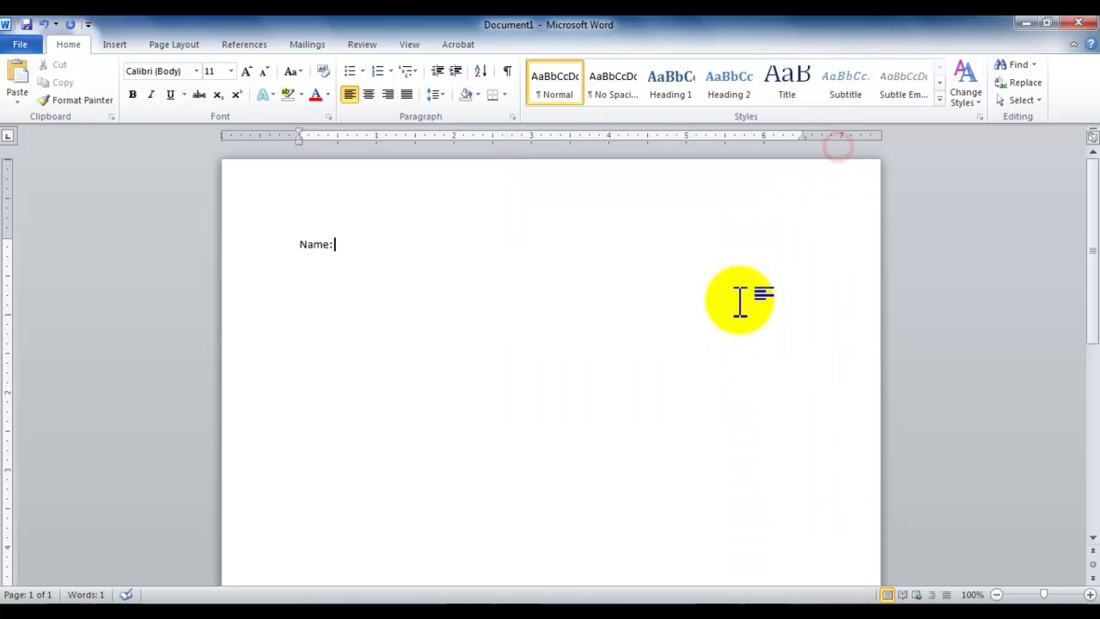
{"action": "left_click", "coordinate": [1073, 44]}
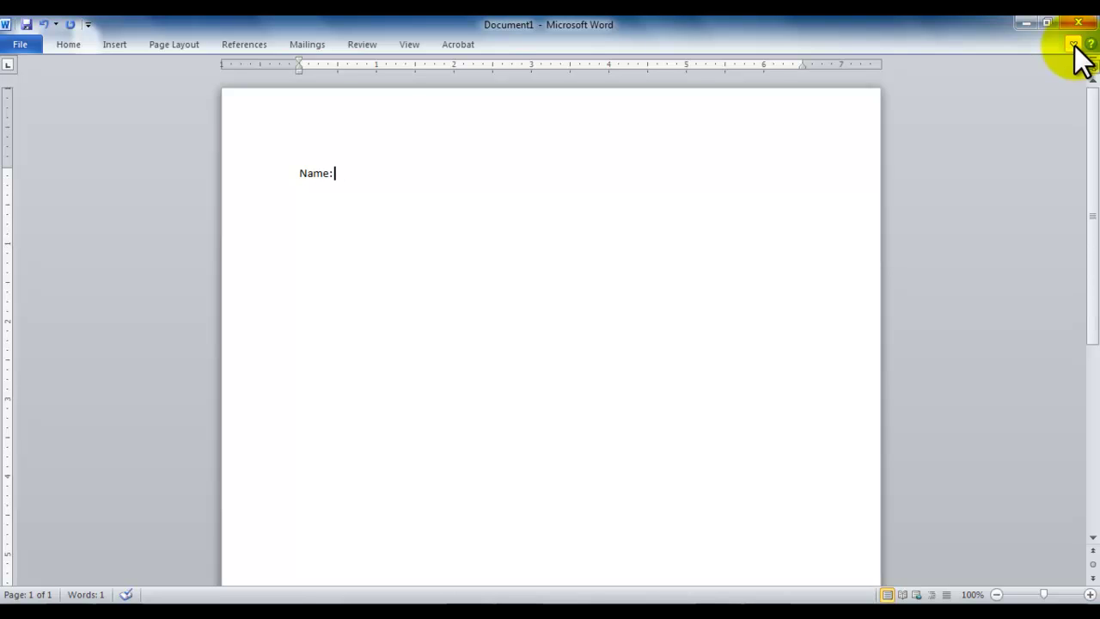
{"action": "left_click", "coordinate": [1073, 44]}
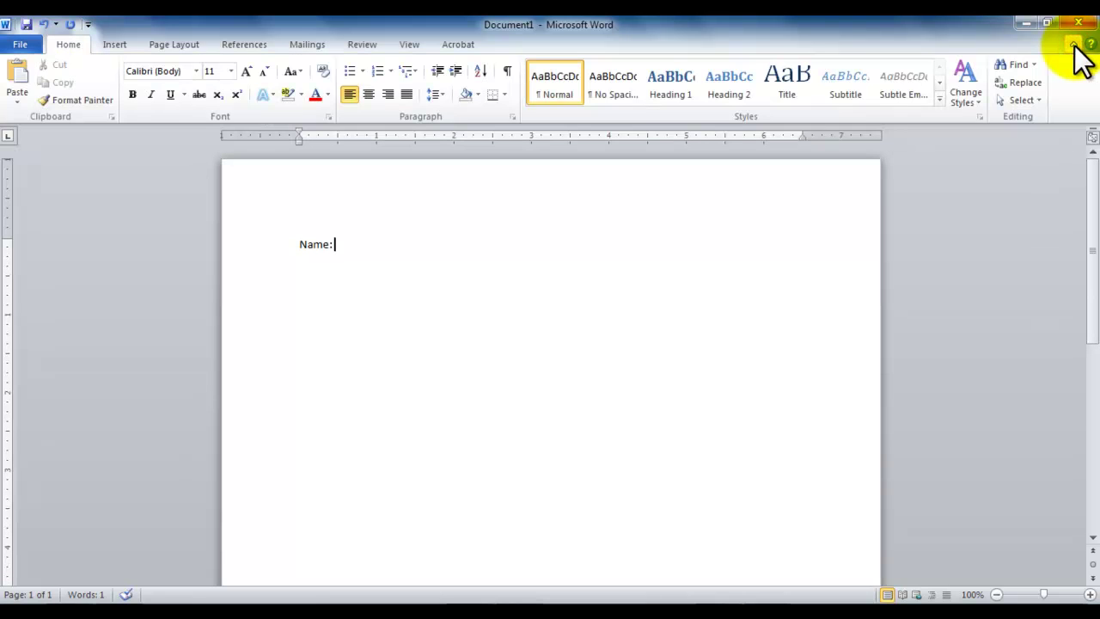
{"action": "right_click", "coordinate": [1069, 101]}
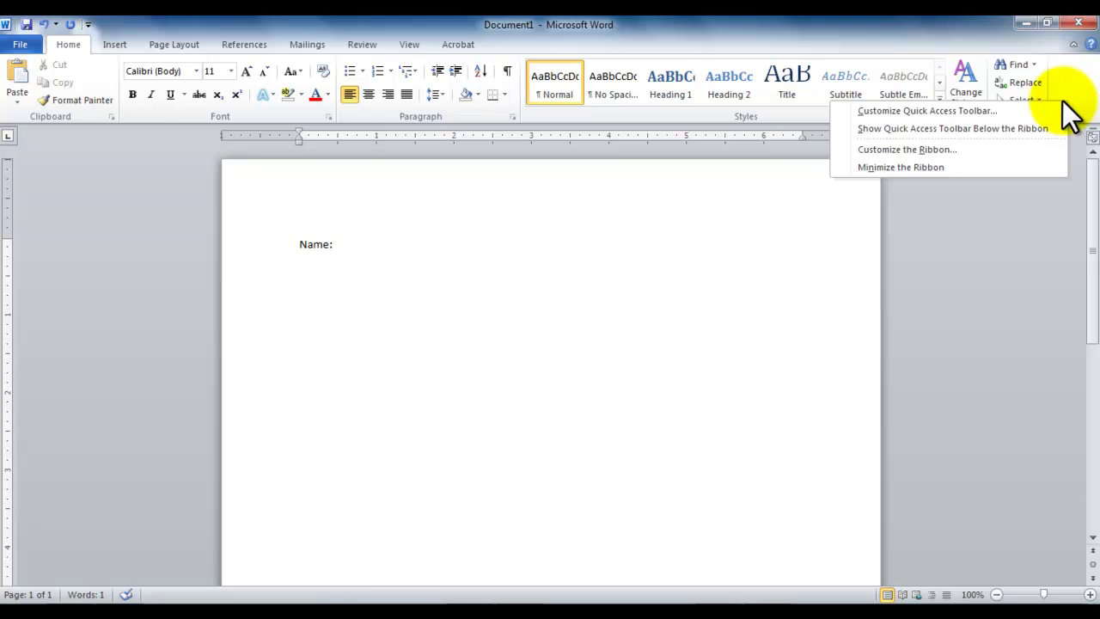
{"action": "left_click", "coordinate": [977, 167]}
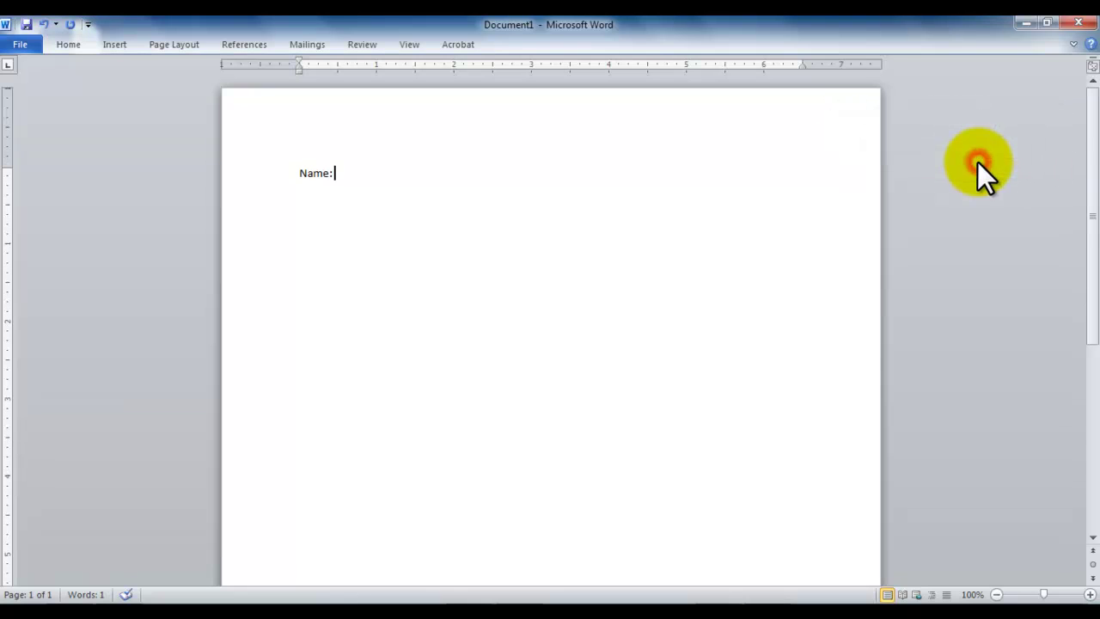
{"action": "left_click", "coordinate": [1073, 43]}
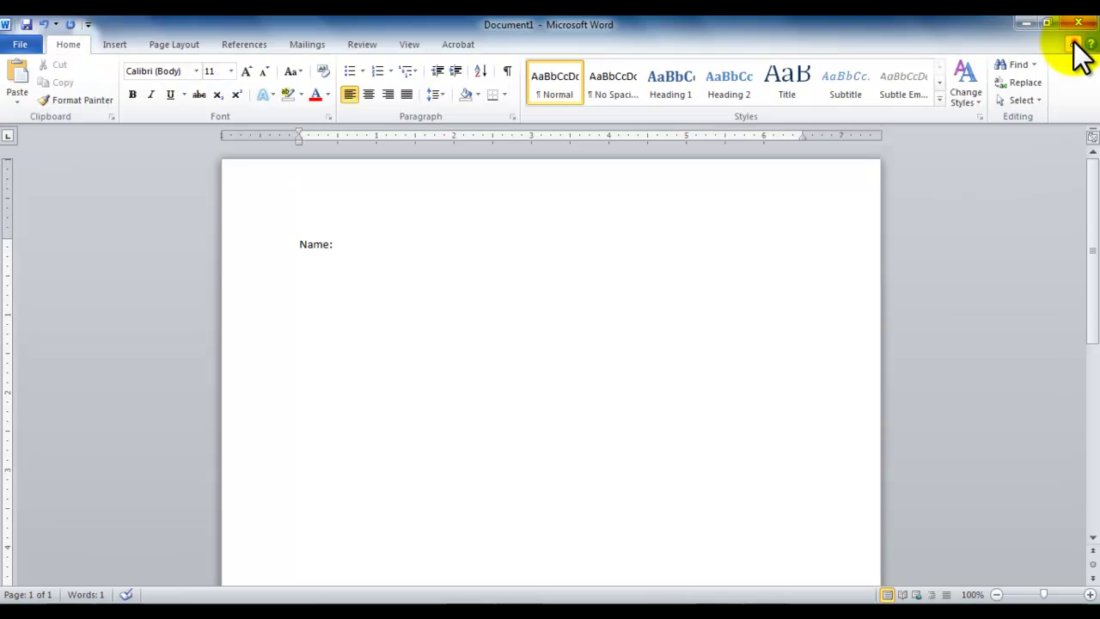
{"action": "left_click", "coordinate": [1073, 43]}
{"action": "right_click", "coordinate": [1028, 45]}
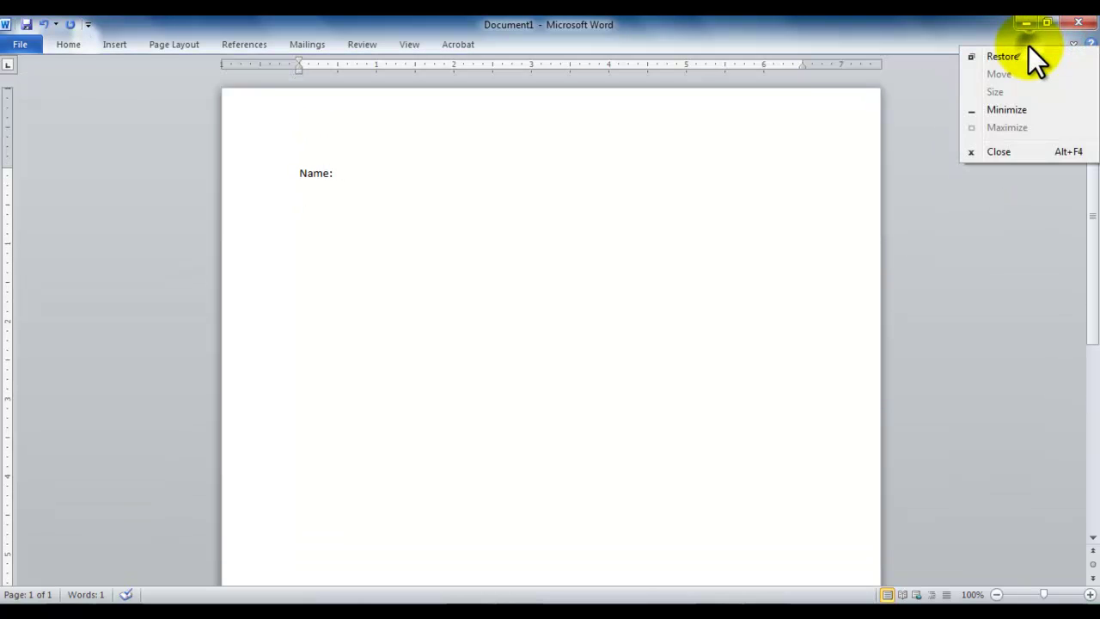
{"action": "left_click", "coordinate": [1073, 44]}
{"action": "left_click", "coordinate": [1073, 44]}
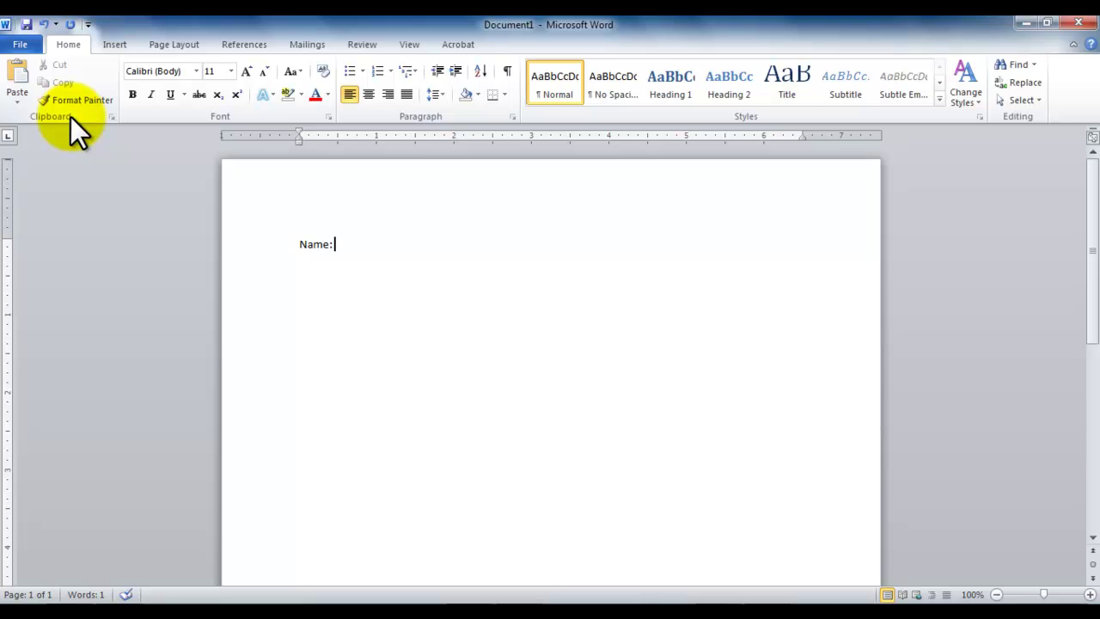
{"action": "left_click", "coordinate": [112, 116]}
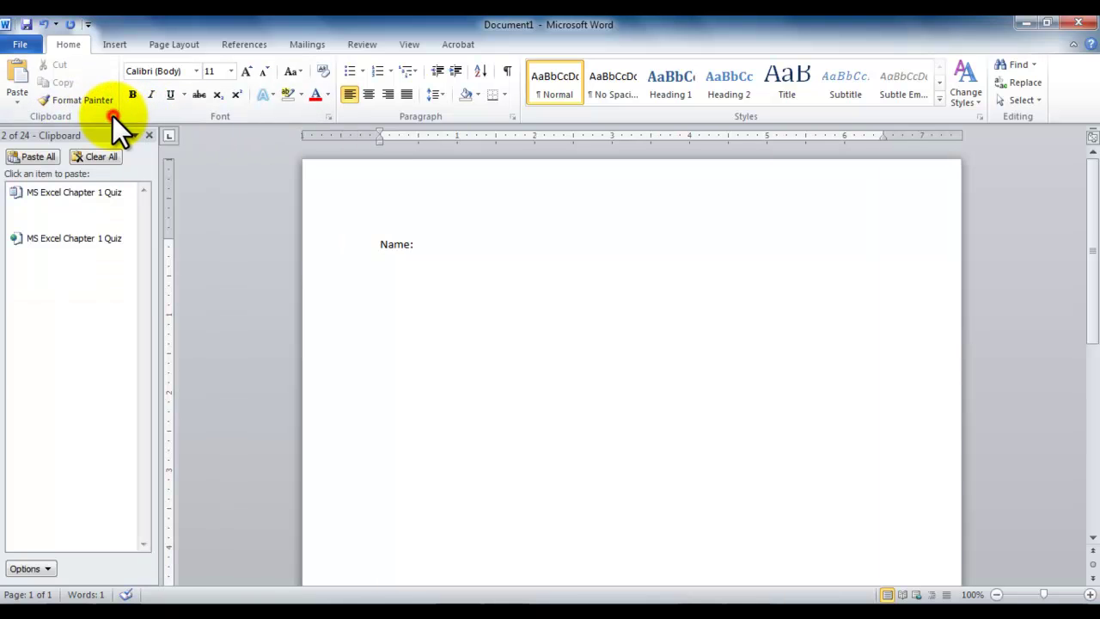
{"action": "left_click", "coordinate": [111, 116]}
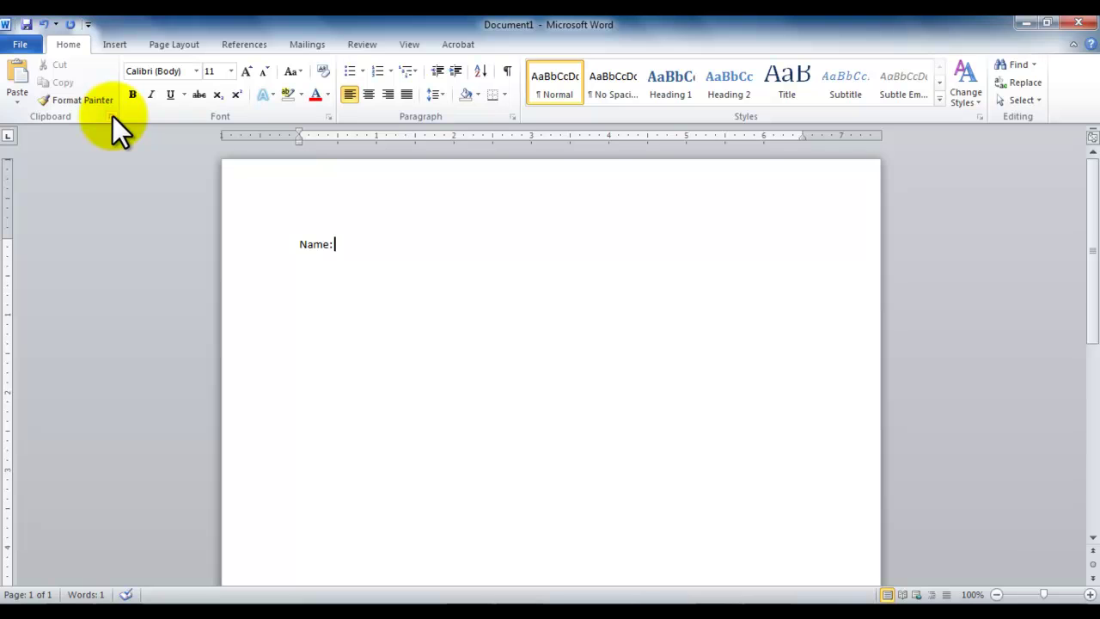
{"action": "left_click", "coordinate": [112, 116]}
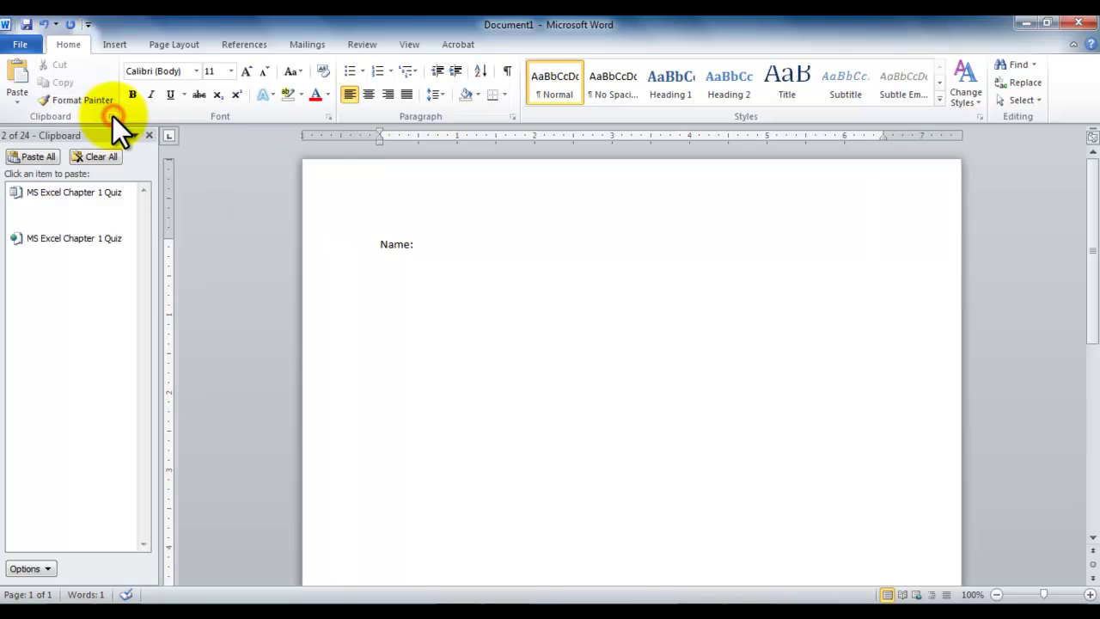
{"action": "left_click", "coordinate": [112, 116]}
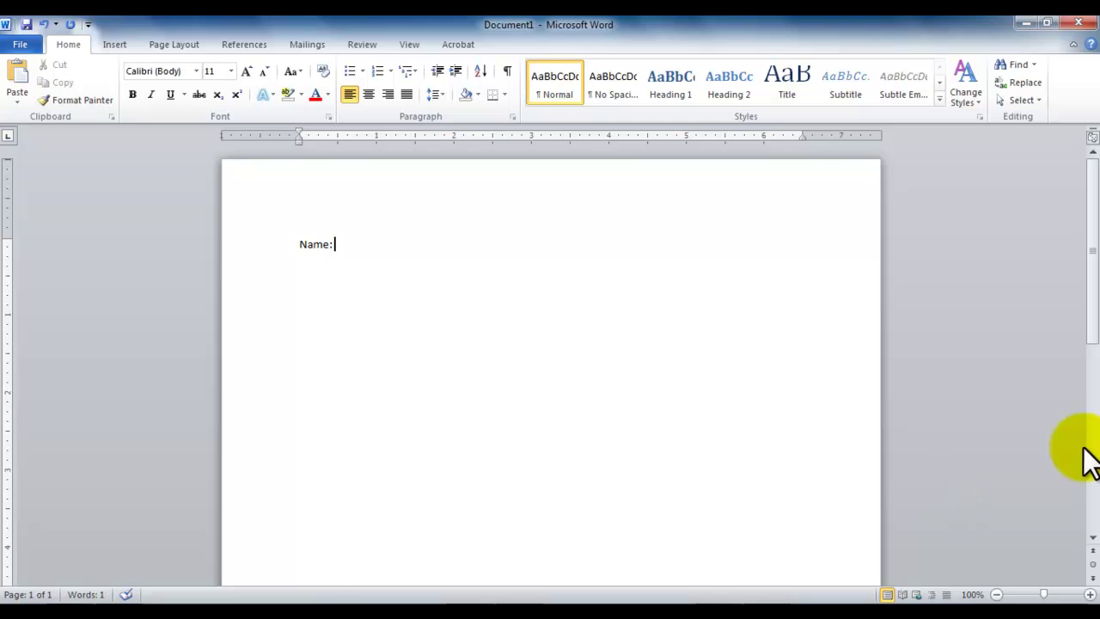
{"action": "left_click_drag", "start_coordinate": [1089, 305], "coordinate": [1087, 369]}
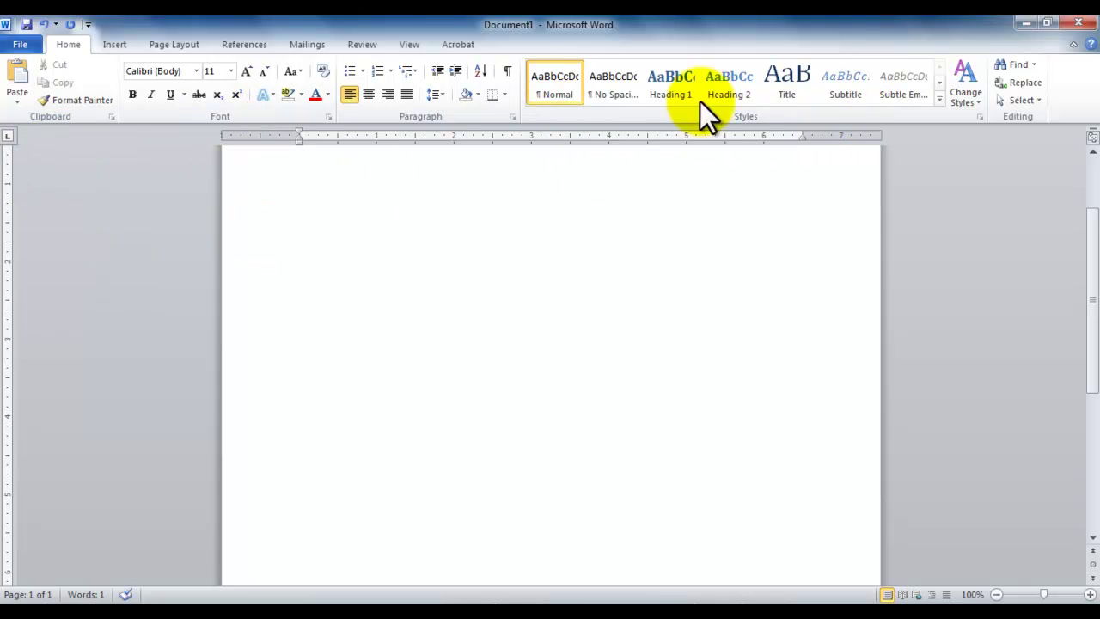
{"action": "scroll", "coordinate": [1090, 176], "scroll_direction": "up", "scroll_amount": 1}
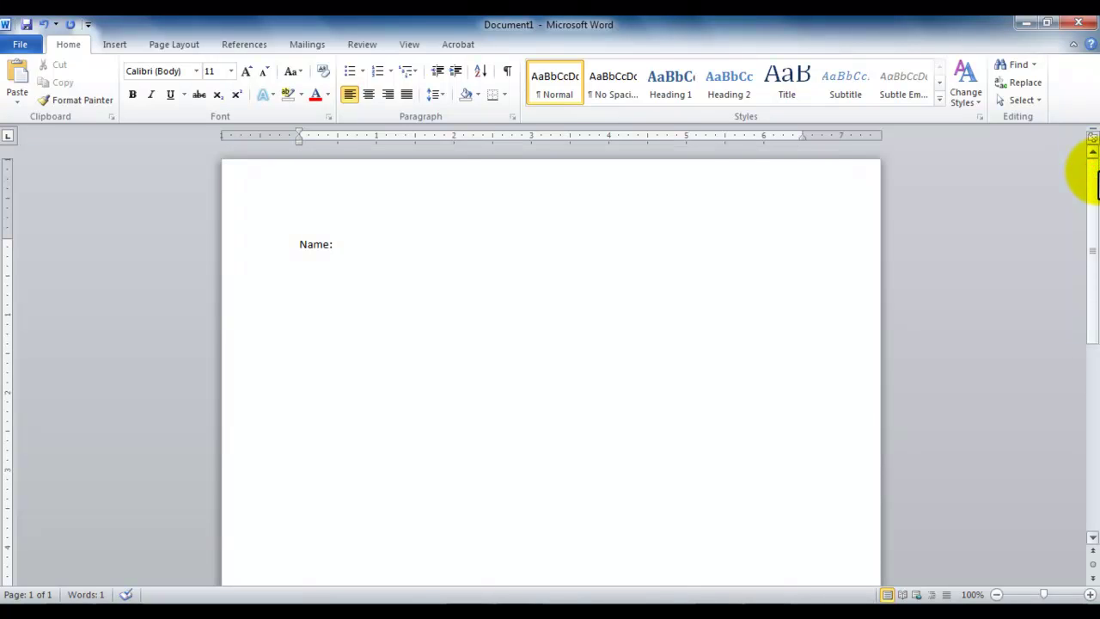